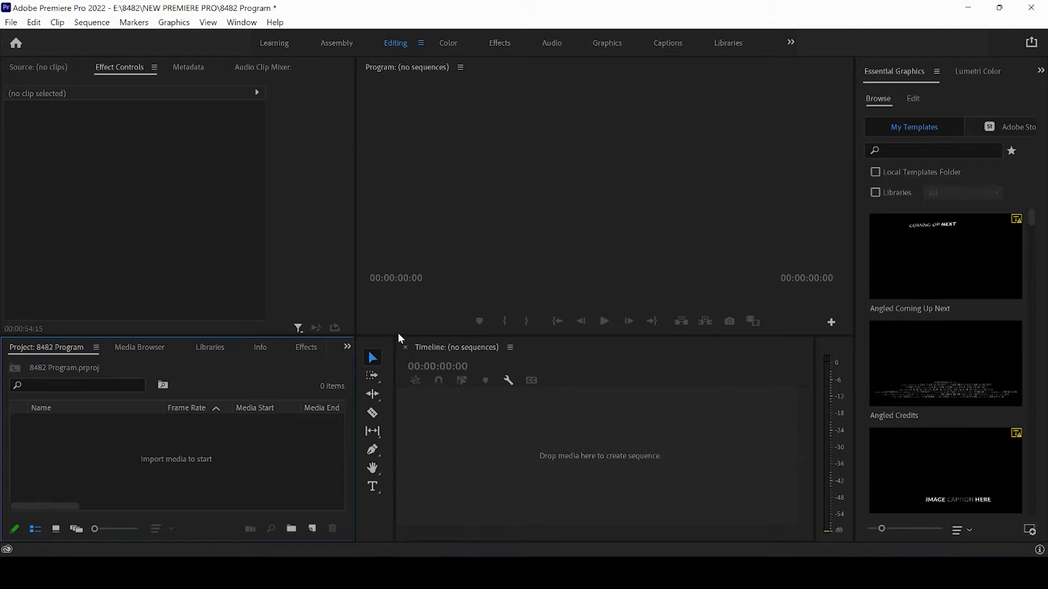
# Step: Raise the divider above the Timeline and Project panels to shrink the Program monitor slightly
pyautogui.moveTo(397, 337); pyautogui.dragTo(397, 326)
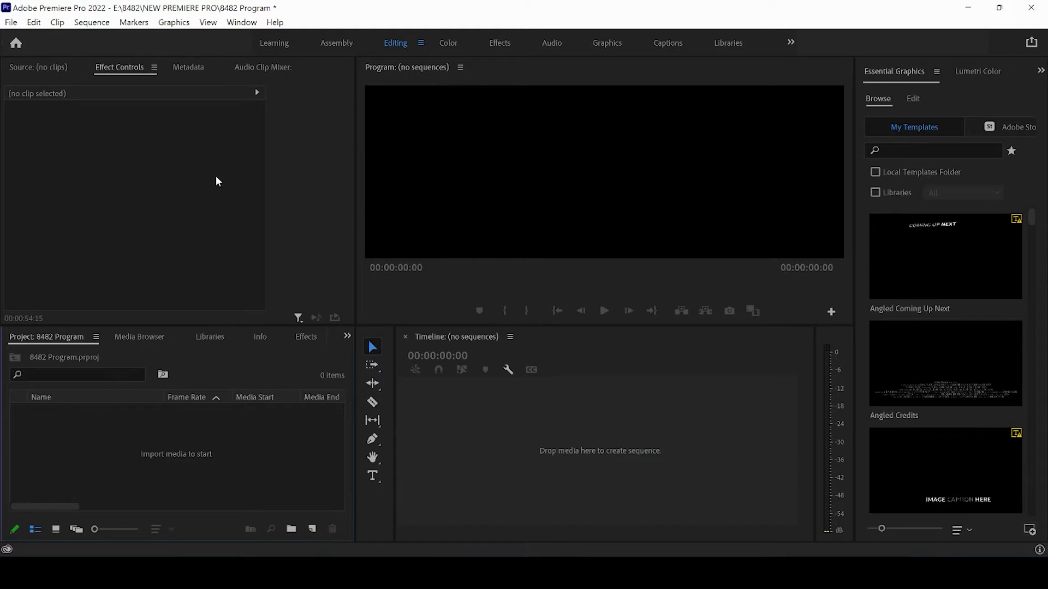
# Step: Create a 3840×2160, 24 fps sequence named 'Horizontal Video' from the Custom 4K preset
pyautogui.click(11, 24)
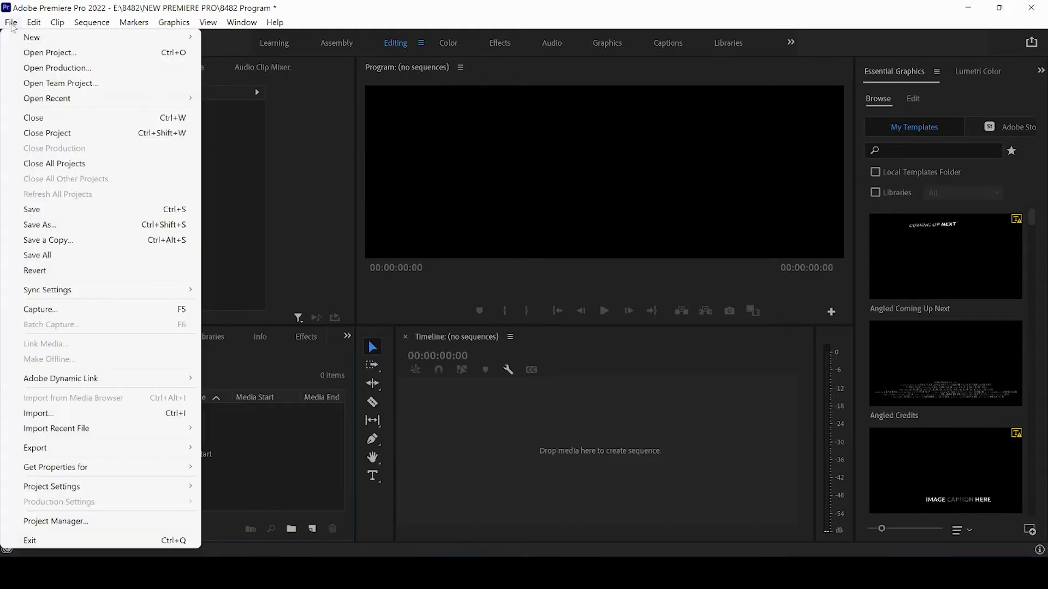
pyautogui.moveTo(41, 39)
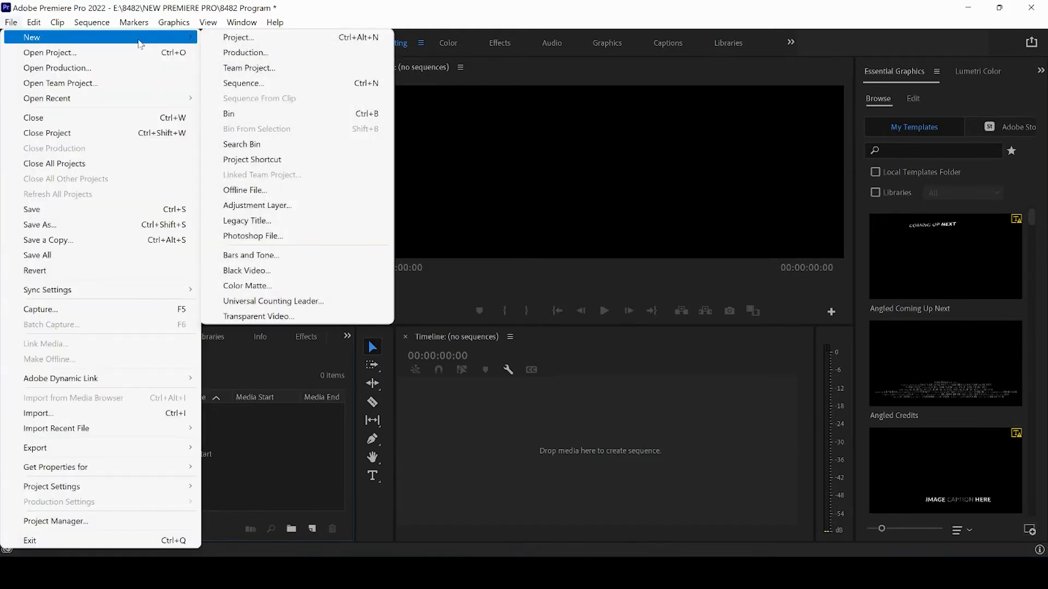
pyautogui.click(244, 84)
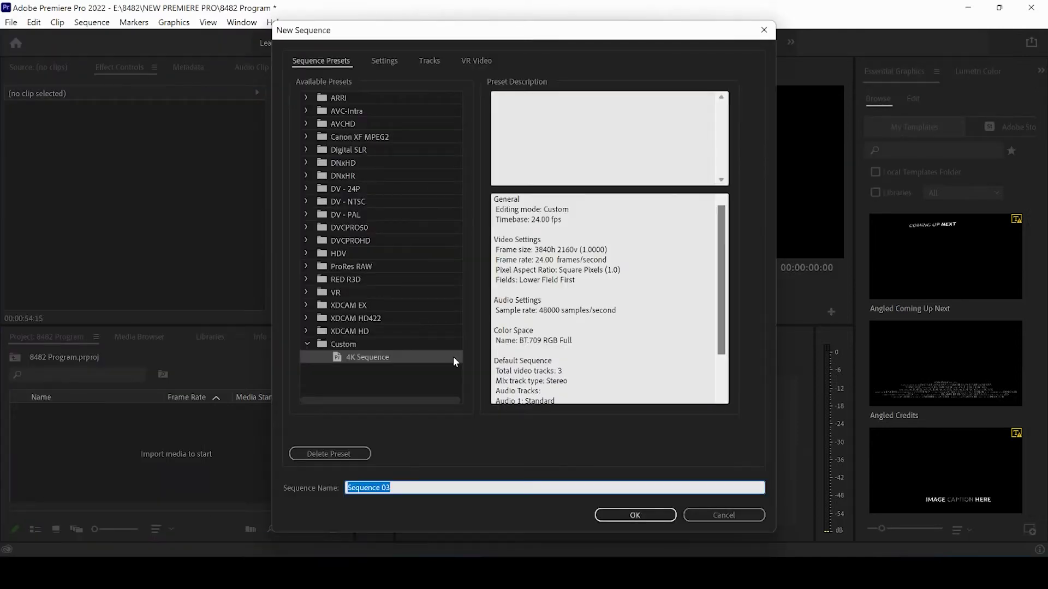
pyautogui.write('Horizontal Video')
pyautogui.click(384, 62)
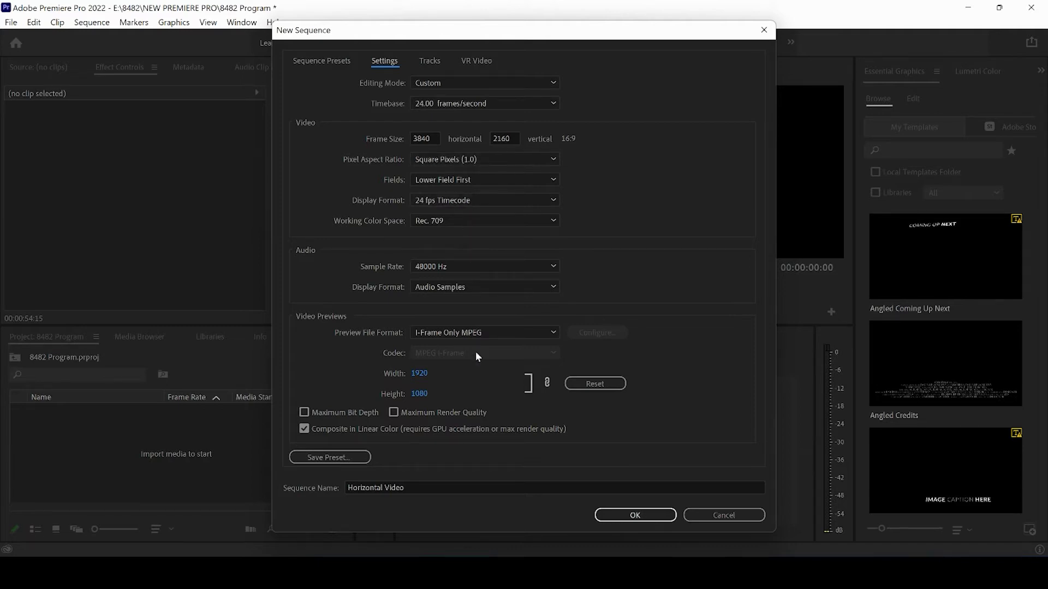
pyautogui.click(626, 515)
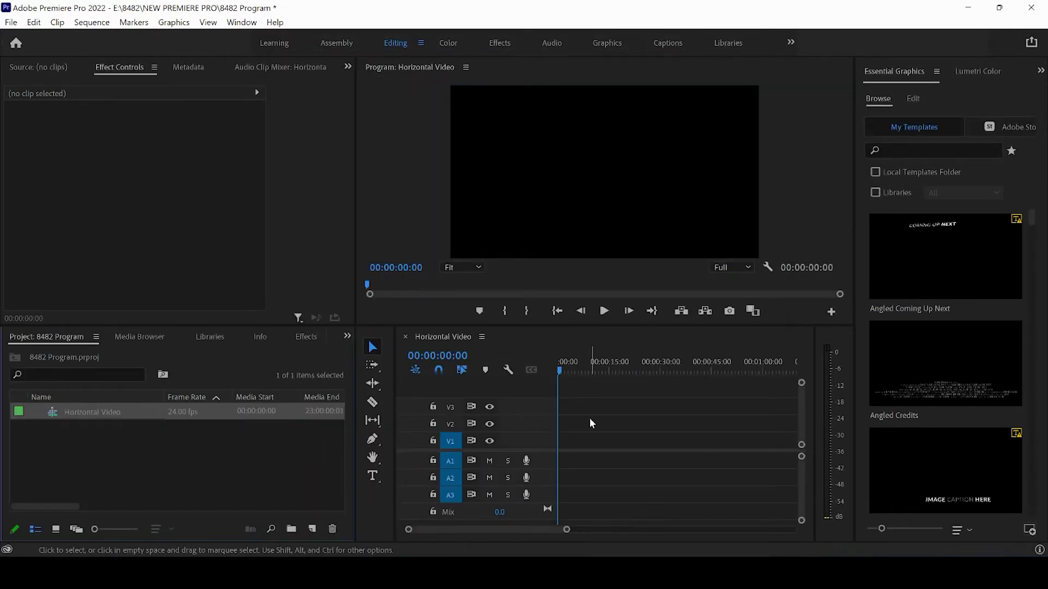
# Step: Create a sequence named 'Vertical Videos' with its frame size changed to 1080 × 1920
pyautogui.moveTo(578, 365); pyautogui.dragTo(568, 370)
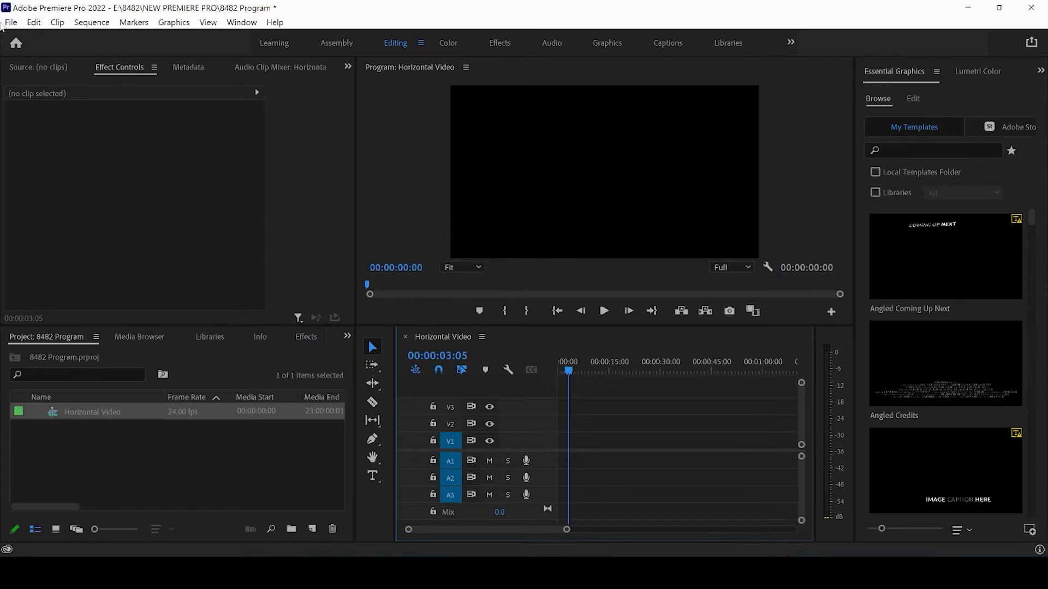
pyautogui.click(11, 22)
pyautogui.moveTo(26, 41)
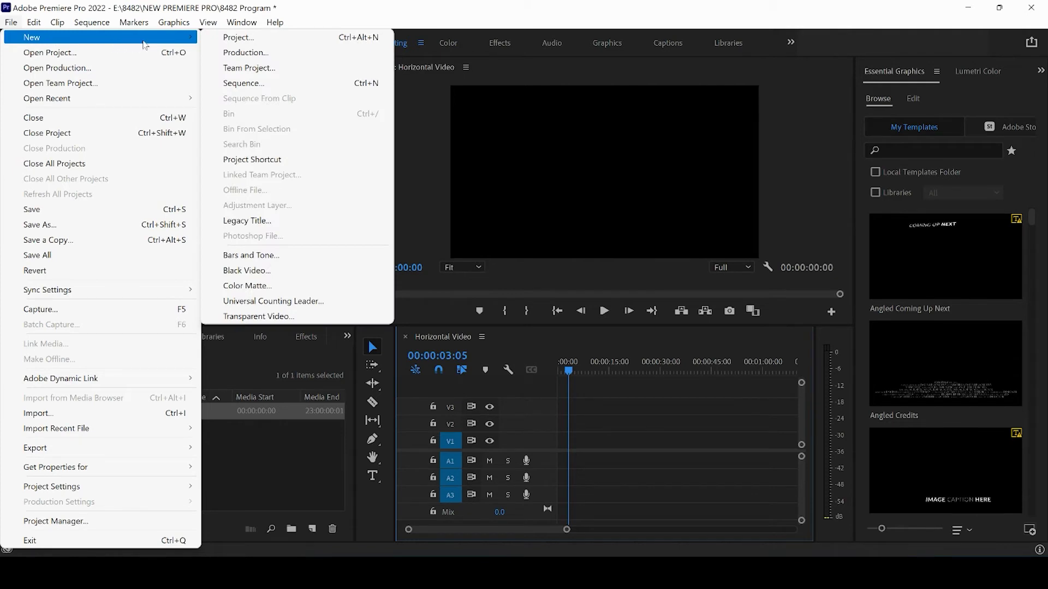
pyautogui.click(244, 83)
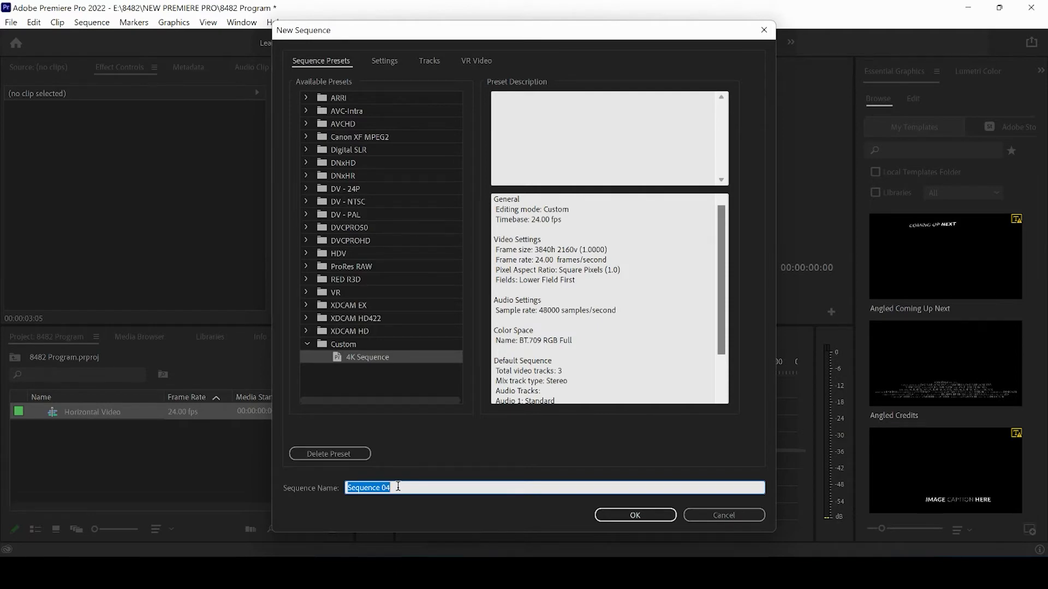
pyautogui.write('Vertical Videos')
pyautogui.click(386, 60)
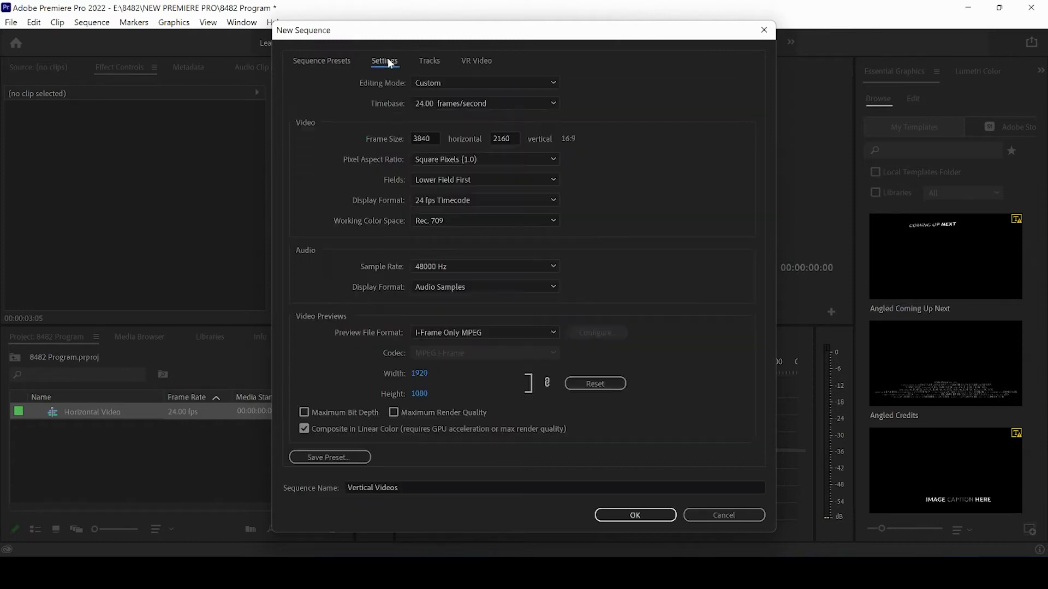
pyautogui.doubleClick(435, 138)
pyautogui.write('1080')
pyautogui.doubleClick(504, 139)
pyautogui.write('1920')
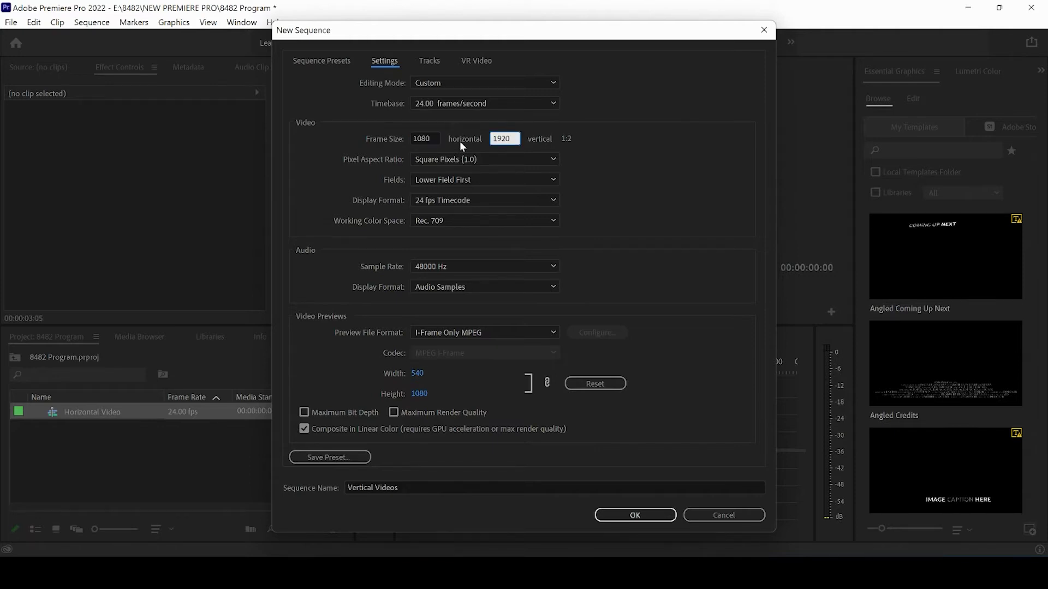
pyautogui.click(662, 174)
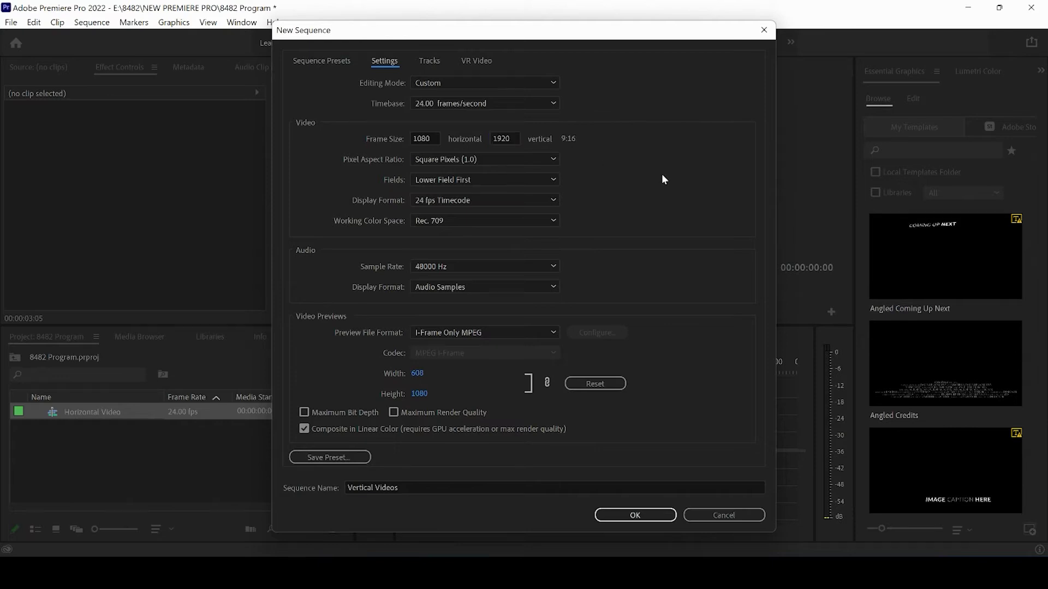
pyautogui.click(628, 517)
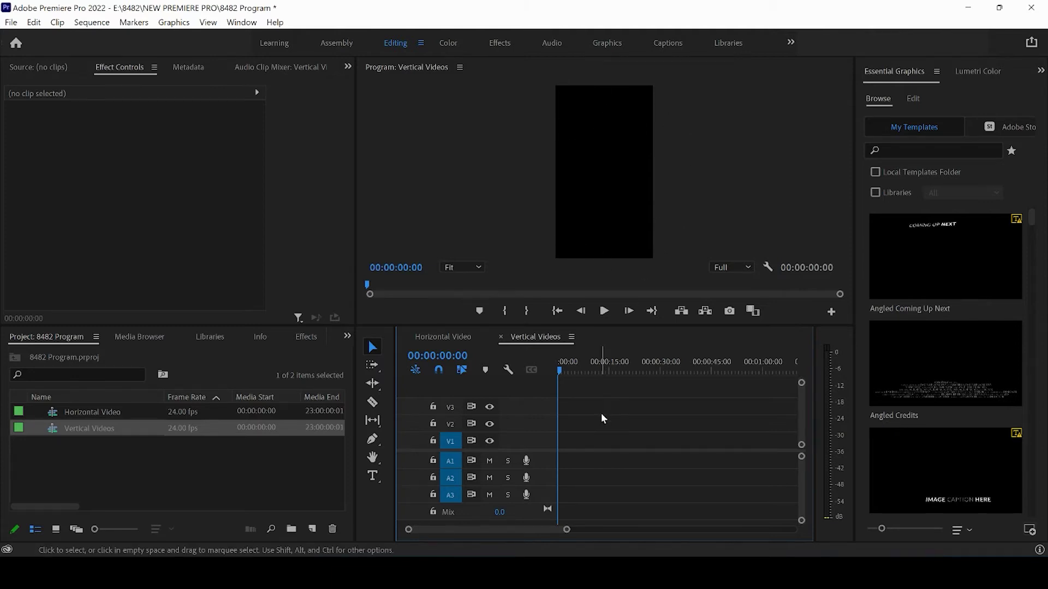
# Step: Start a new sequence and name it 'Square Video'
pyautogui.click(445, 337)
pyautogui.click(535, 338)
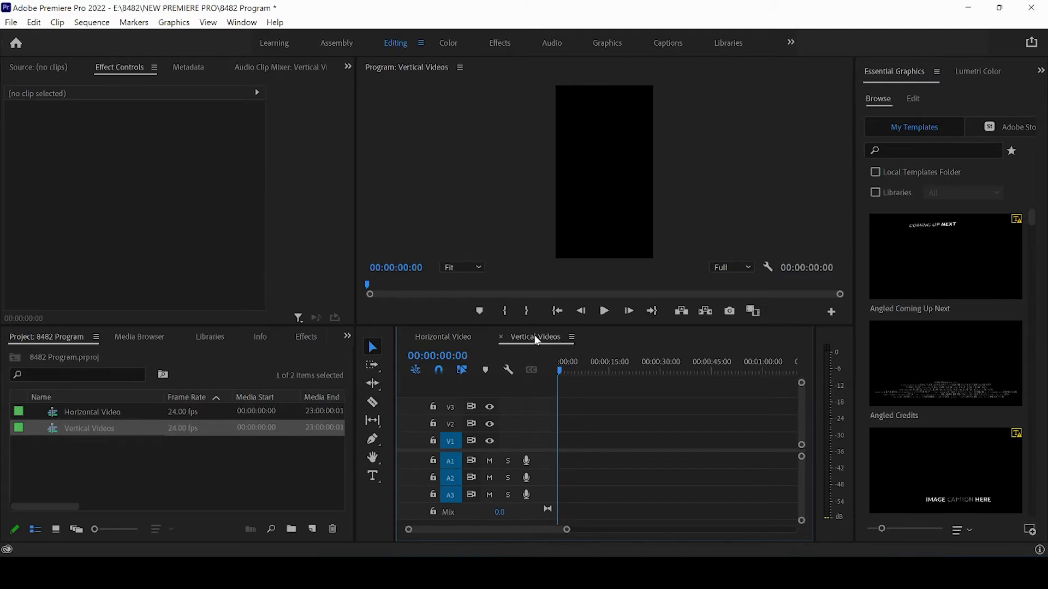
pyautogui.click(11, 23)
pyautogui.moveTo(29, 38)
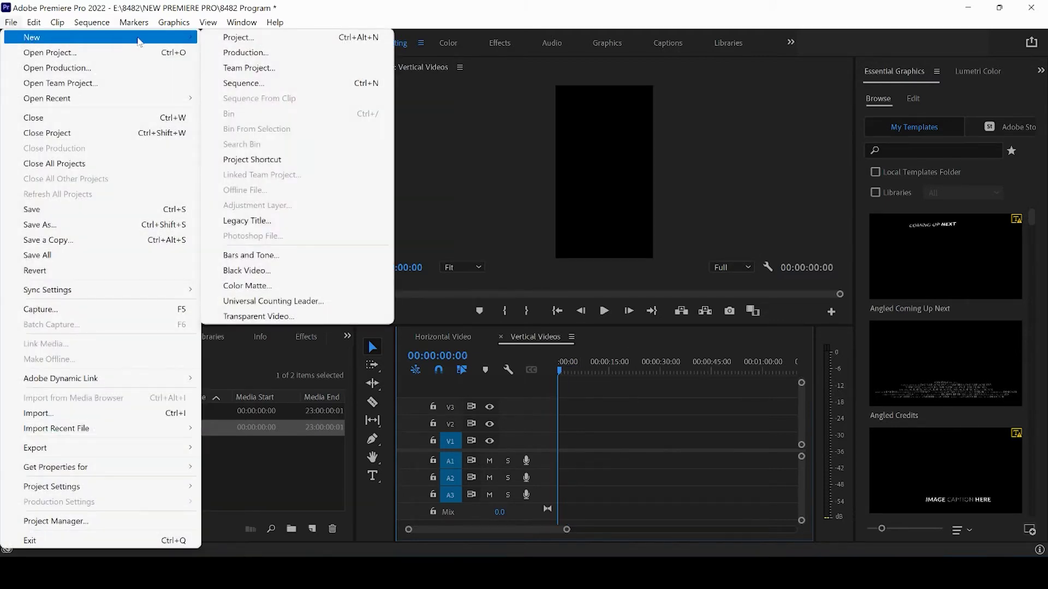
pyautogui.click(241, 84)
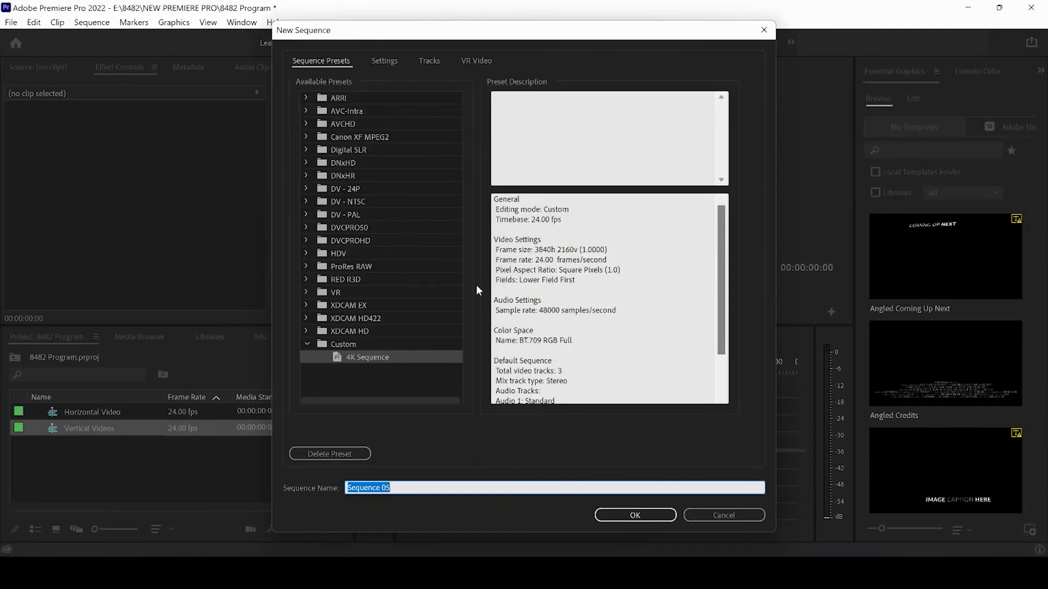
pyautogui.write('Square Video')
# Step: Set the sequence frame size to 1080 × 1080 and create it
pyautogui.click(392, 64)
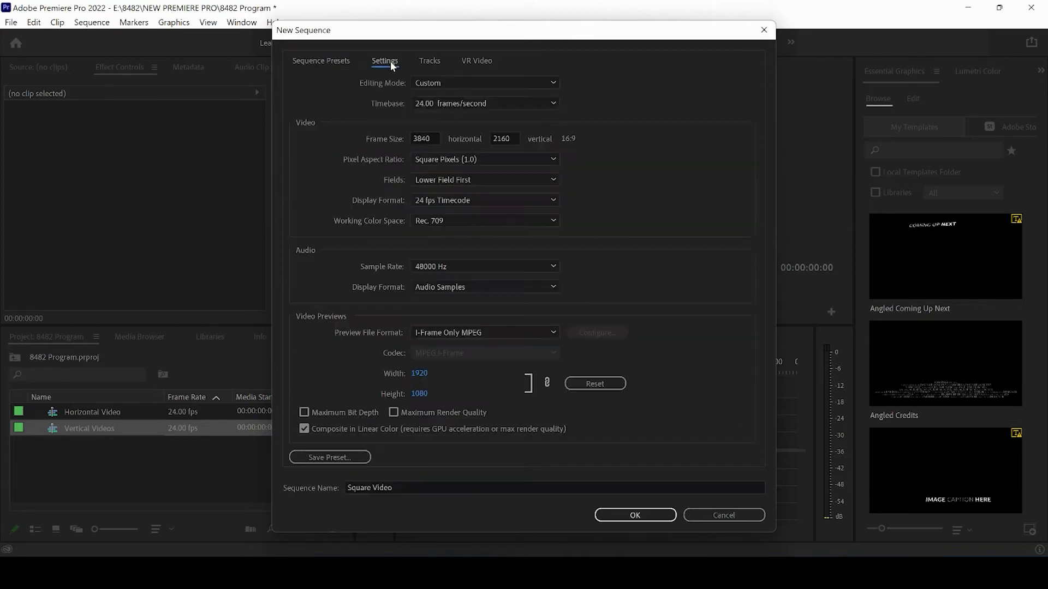
pyautogui.click(435, 138)
pyautogui.write('1080')
pyautogui.click(511, 139)
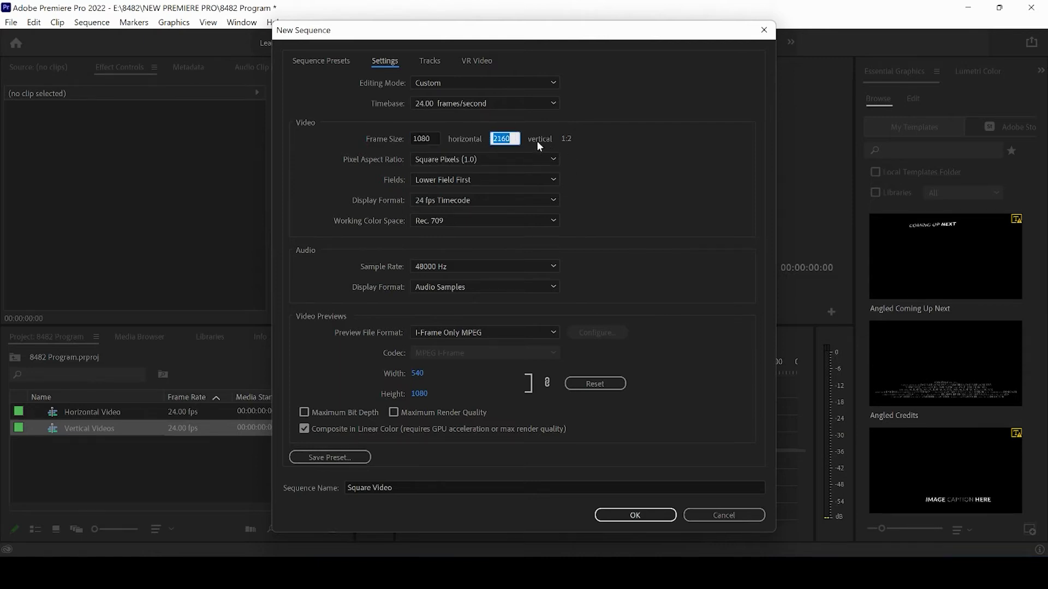
pyautogui.write('1080')
pyautogui.click(672, 175)
pyautogui.click(625, 512)
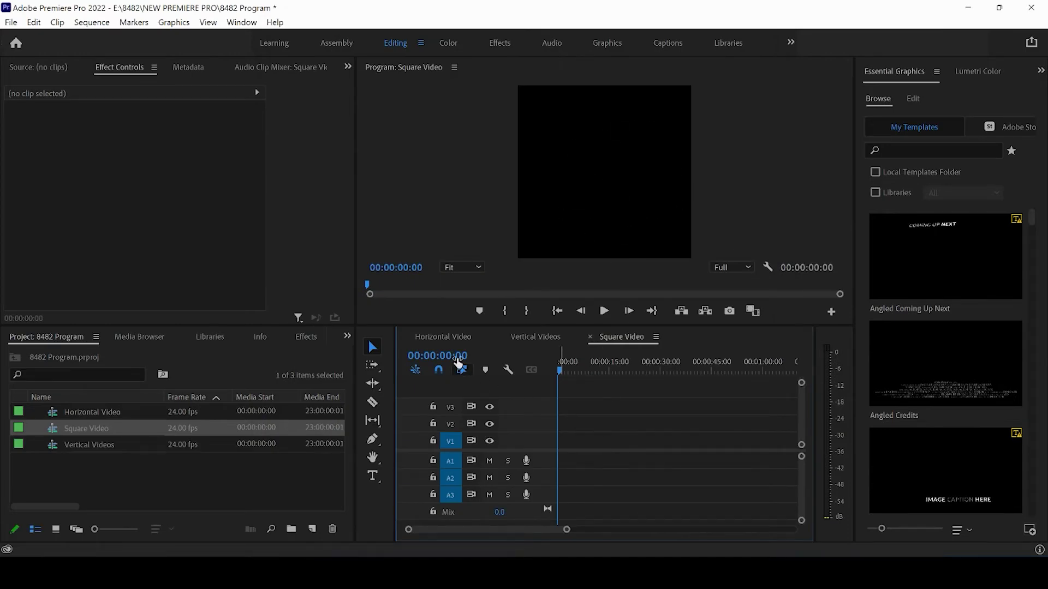
# Step: Start a new sequence and name it 'Extra Bonus'
pyautogui.click(450, 338)
pyautogui.click(556, 342)
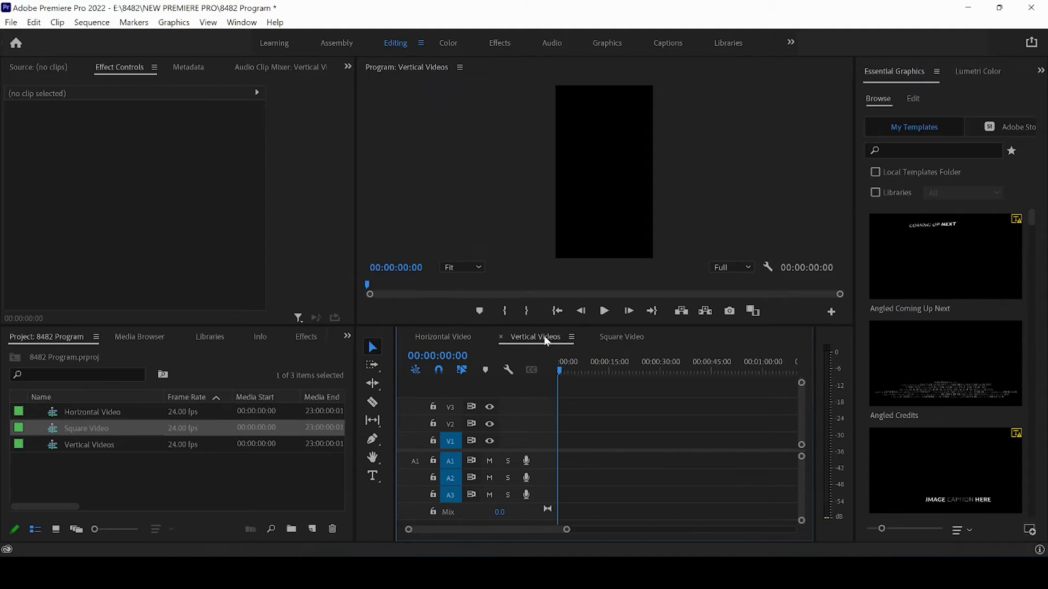
pyautogui.click(638, 343)
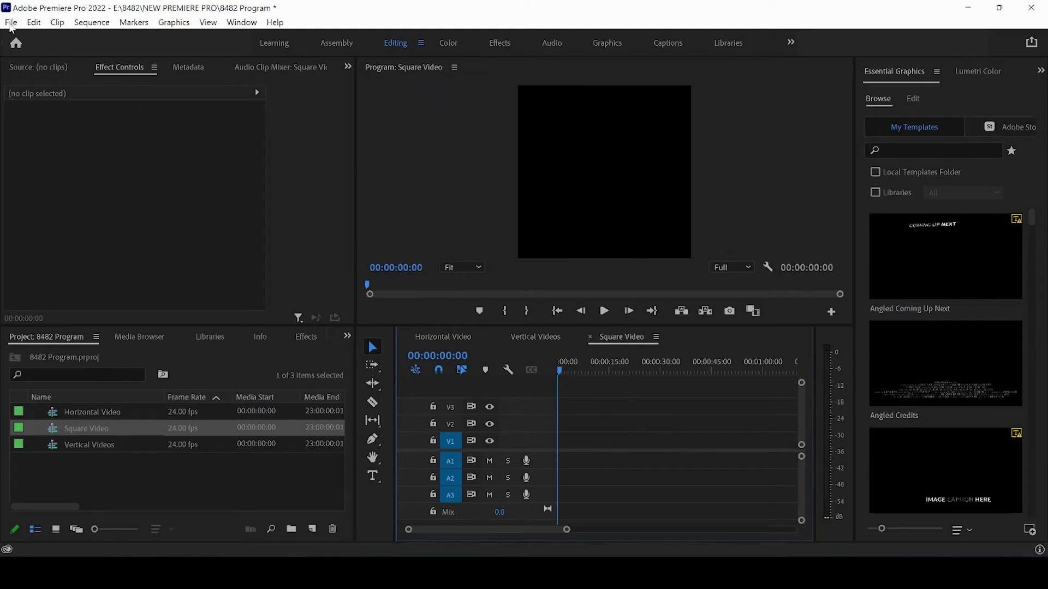
pyautogui.click(11, 24)
pyautogui.moveTo(38, 38)
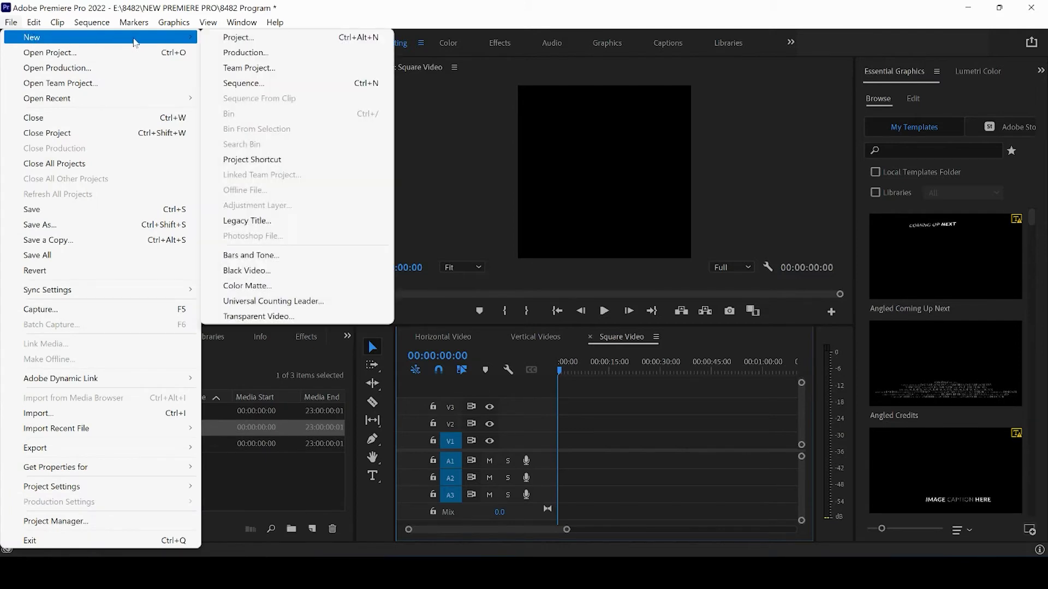
pyautogui.click(247, 83)
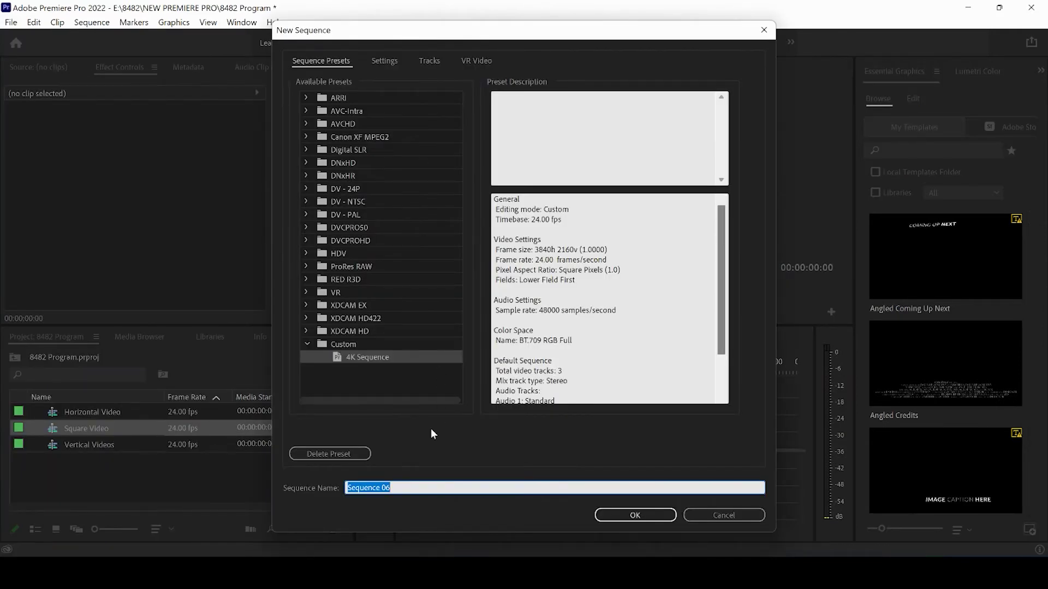
pyautogui.write('Extra Bonus')
# Step: Set the sequence frame size to 1080 × 1350 for a 4:5 frame and create it
pyautogui.click(387, 61)
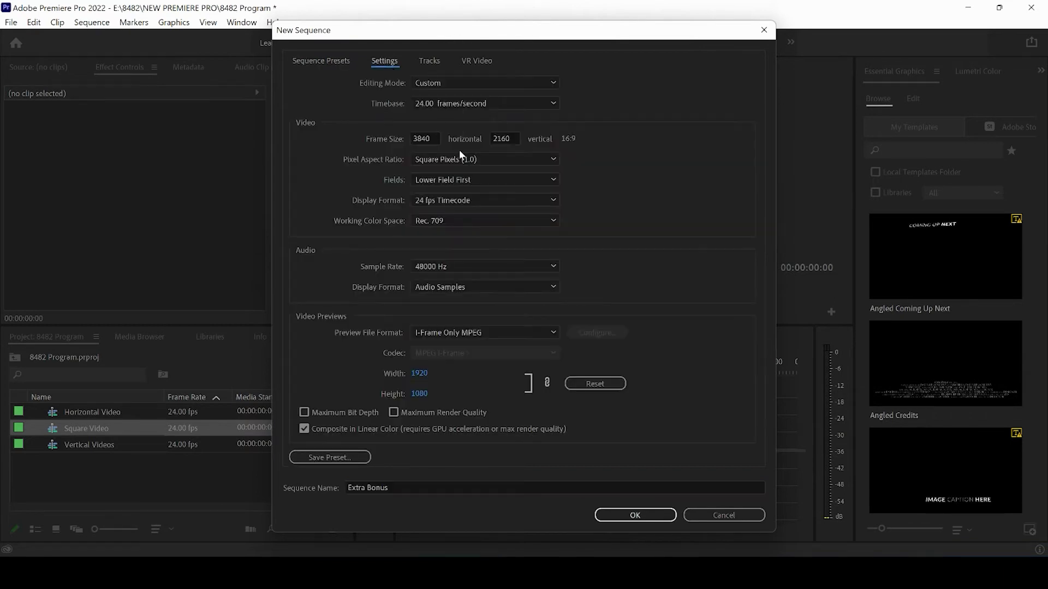
pyautogui.click(425, 138)
pyautogui.write('1080')
pyautogui.click(514, 136)
pyautogui.write('1350')
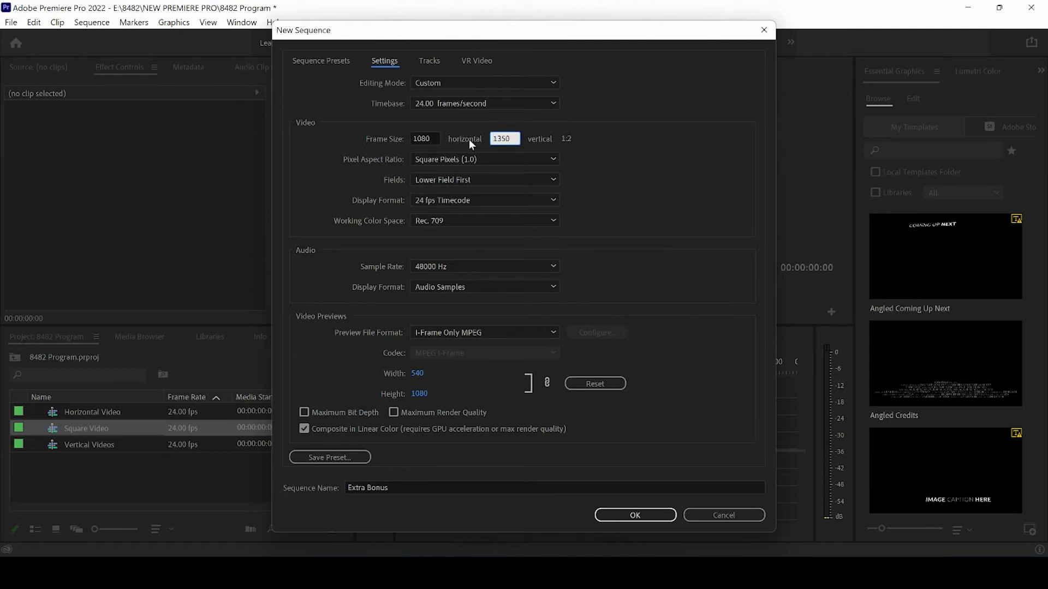
pyautogui.click(658, 179)
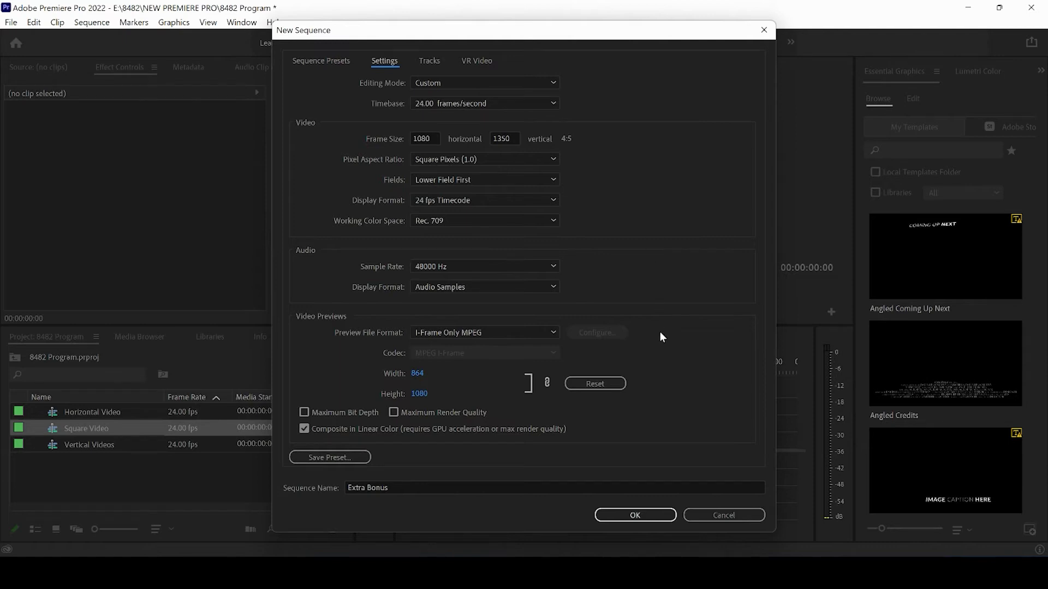
pyautogui.click(638, 515)
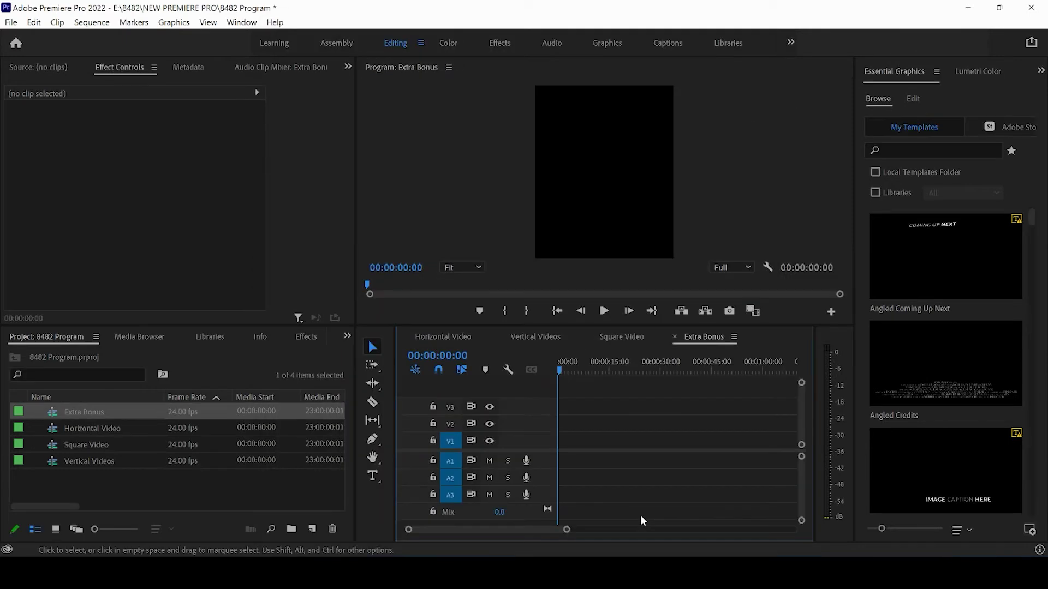
# Step: Check each sequence tab, scrub Horizontal Video, and finish on the Square Video sequence
pyautogui.click(630, 343)
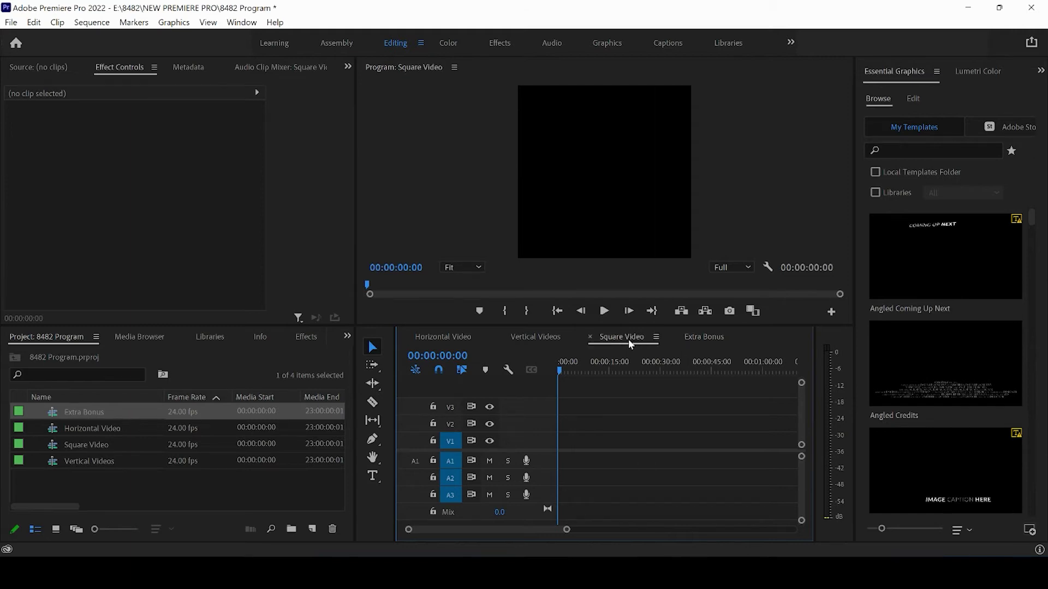
pyautogui.click(709, 338)
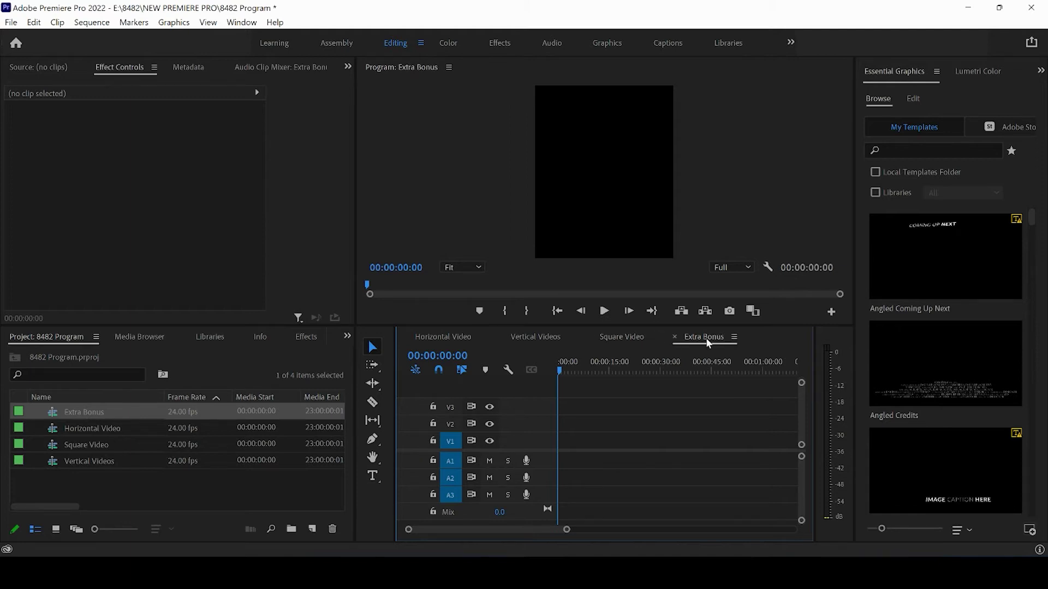
pyautogui.click(630, 343)
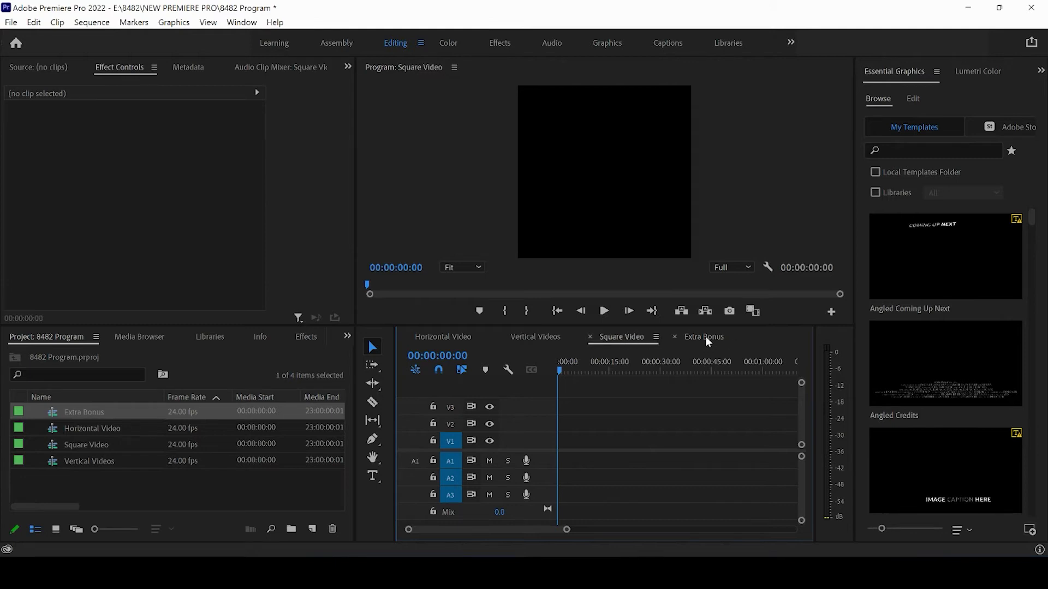
pyautogui.click(544, 336)
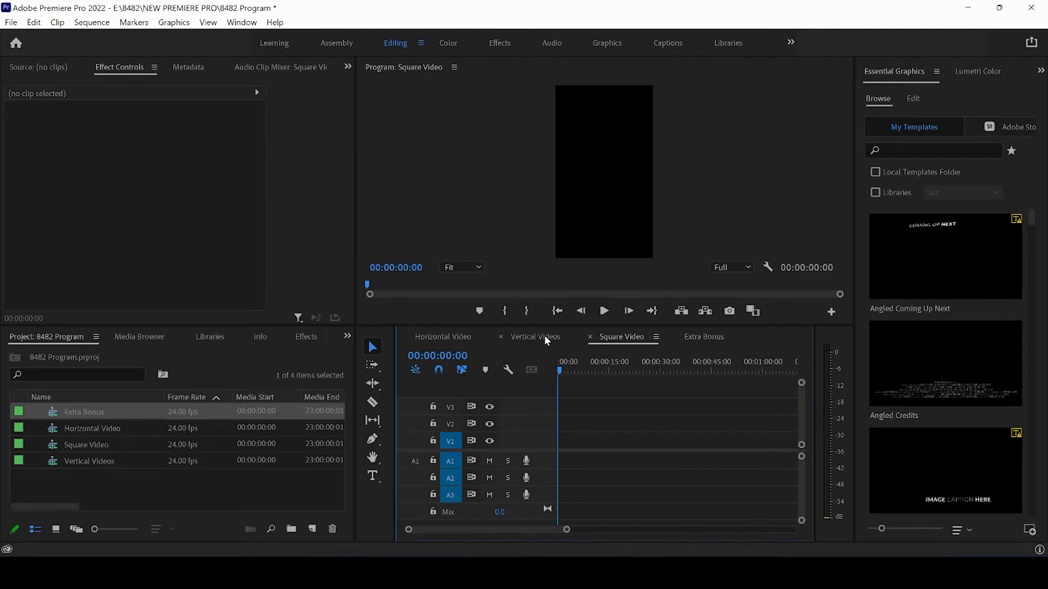
pyautogui.click(426, 335)
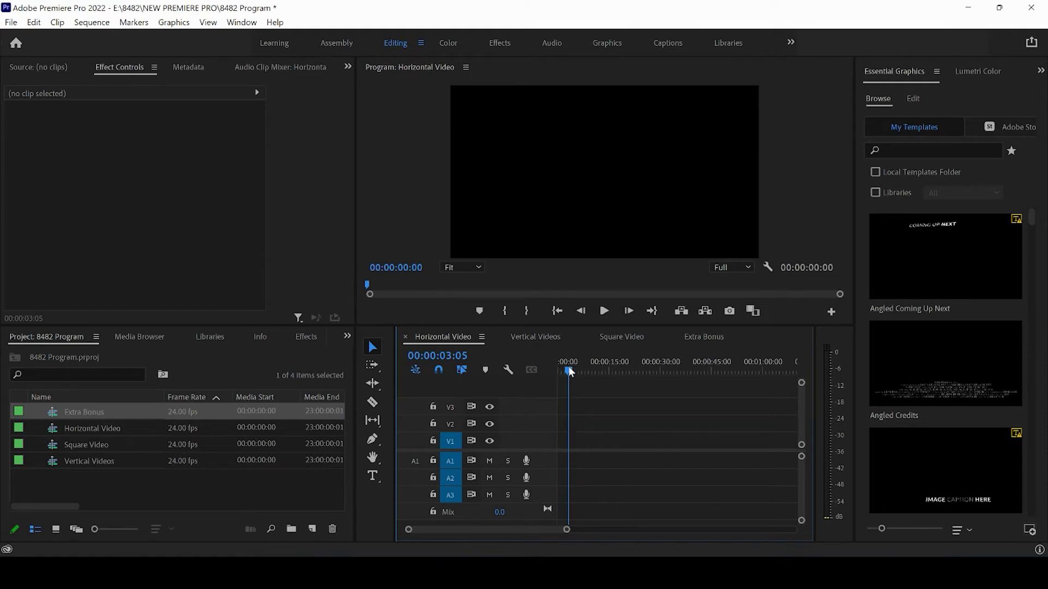
pyautogui.moveTo(569, 370); pyautogui.dragTo(643, 366)
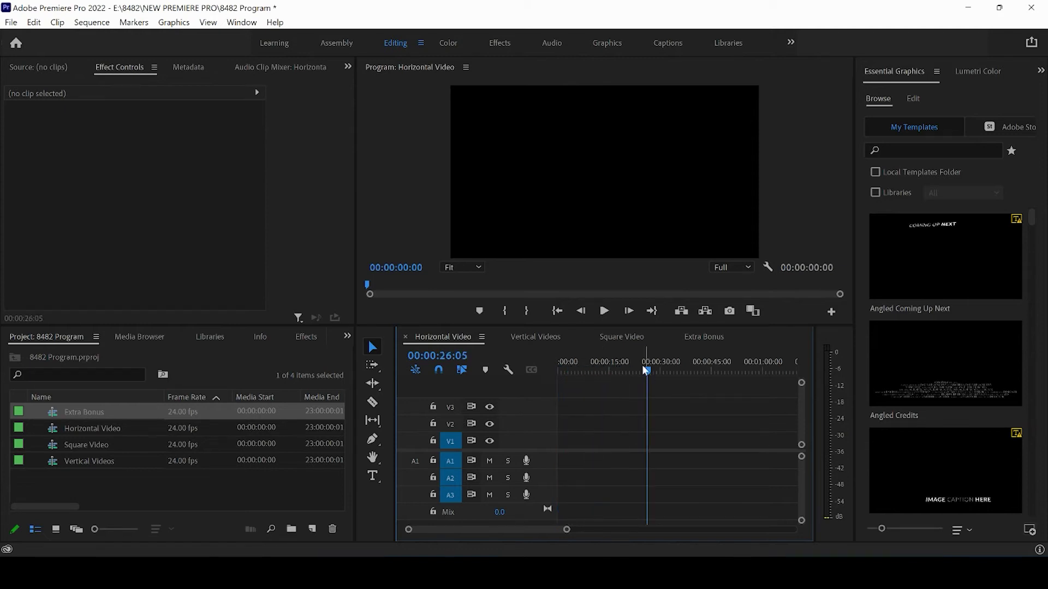
pyautogui.click(620, 336)
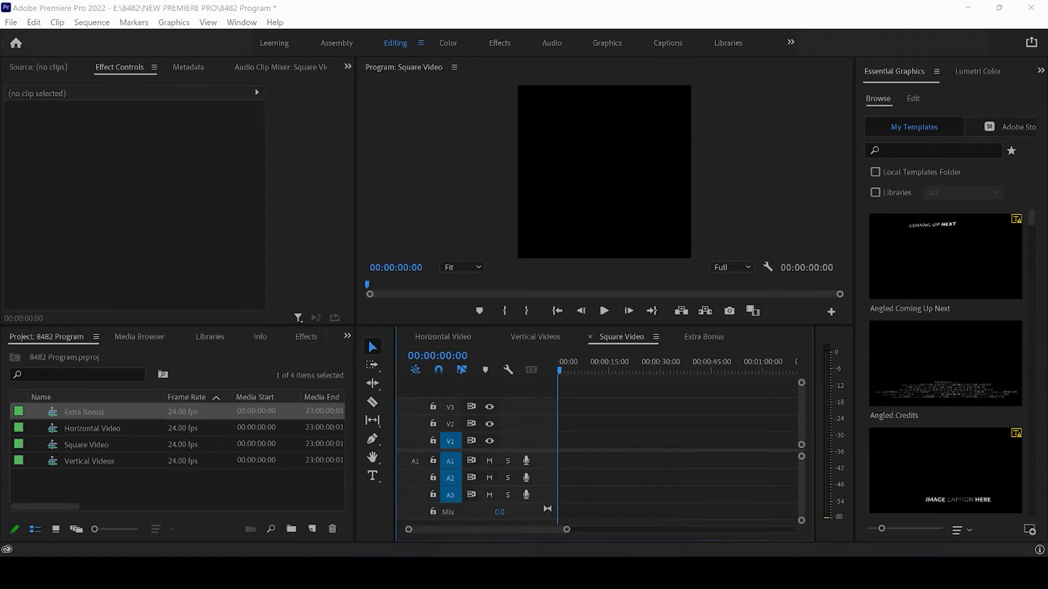
# Step: Drag fire.mp4 from the media porfolio Explorer window into the Project panel
pyautogui.click(440, 507)
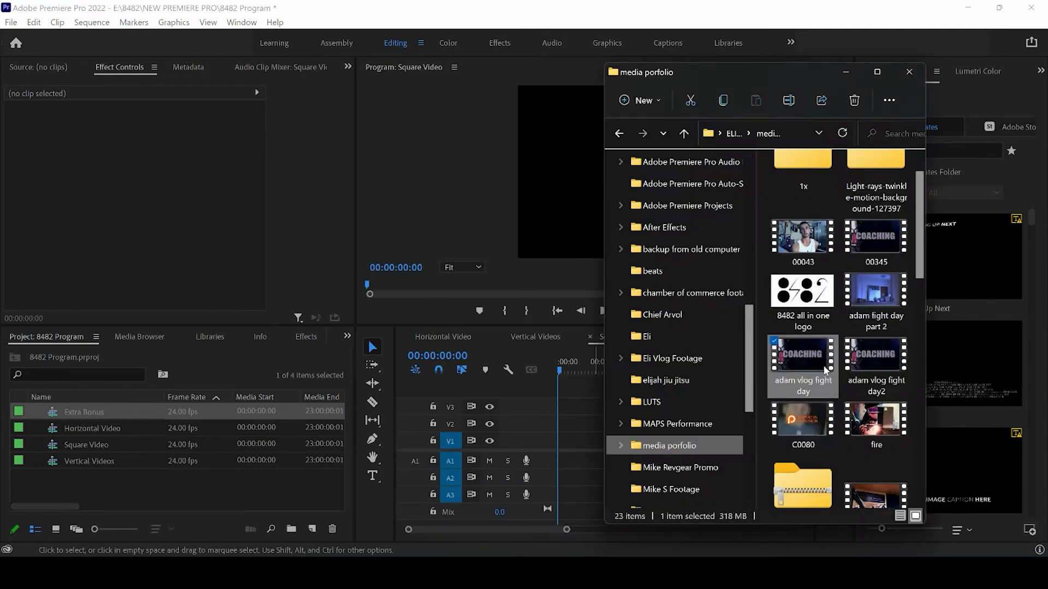
pyautogui.moveTo(876, 420); pyautogui.dragTo(435, 478)
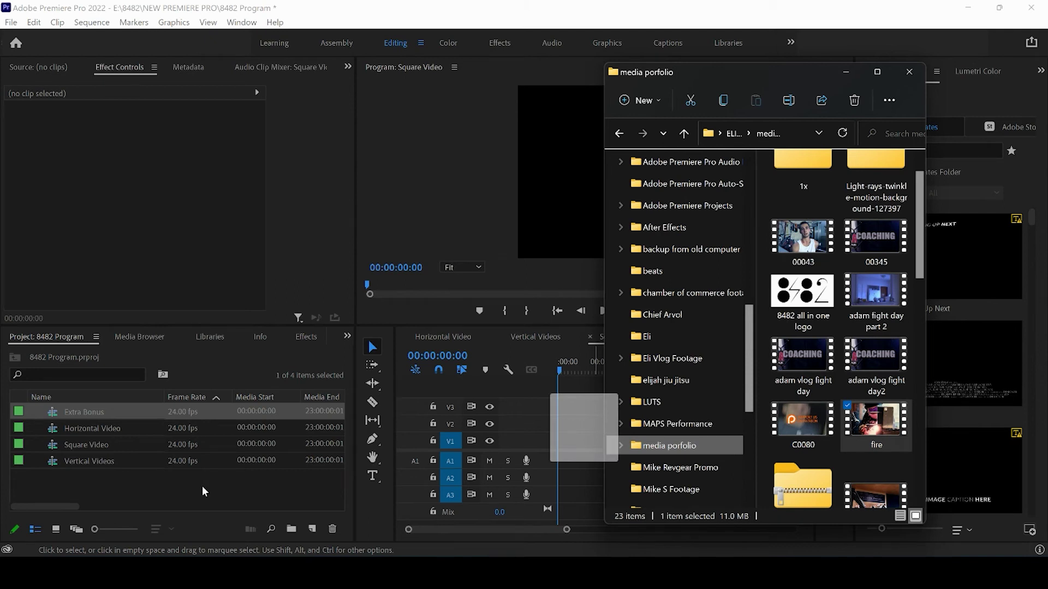
pyautogui.moveTo(160, 487); pyautogui.dragTo(160, 486)
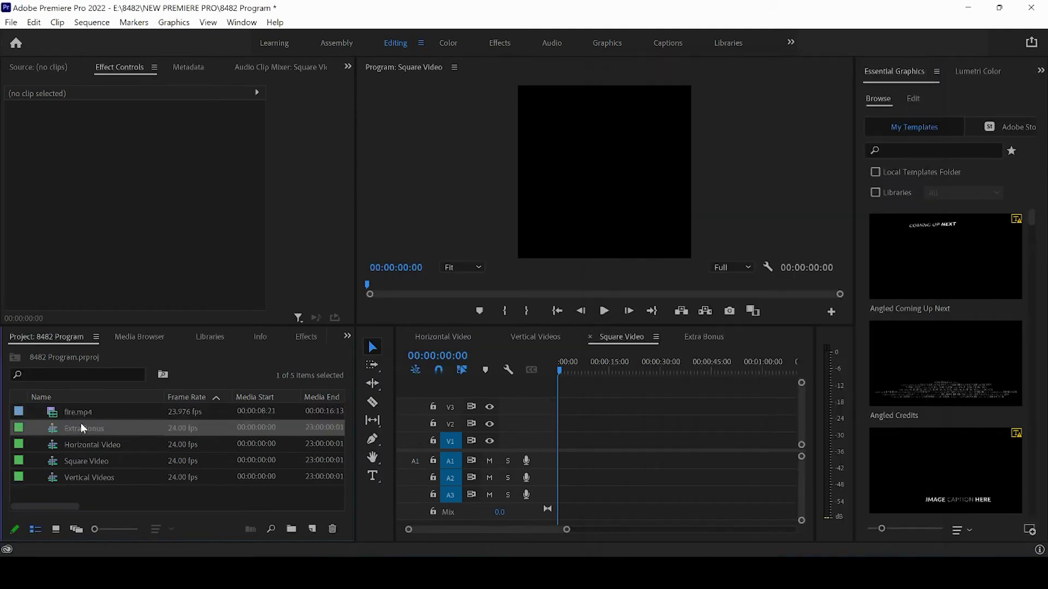
# Step: Mark an Out point on fire.mp4, add it to Square Video keeping settings, and extend it to 7:11
pyautogui.doubleClick(74, 409)
pyautogui.moveTo(20, 287); pyautogui.dragTo(175, 296)
pyautogui.press('o')
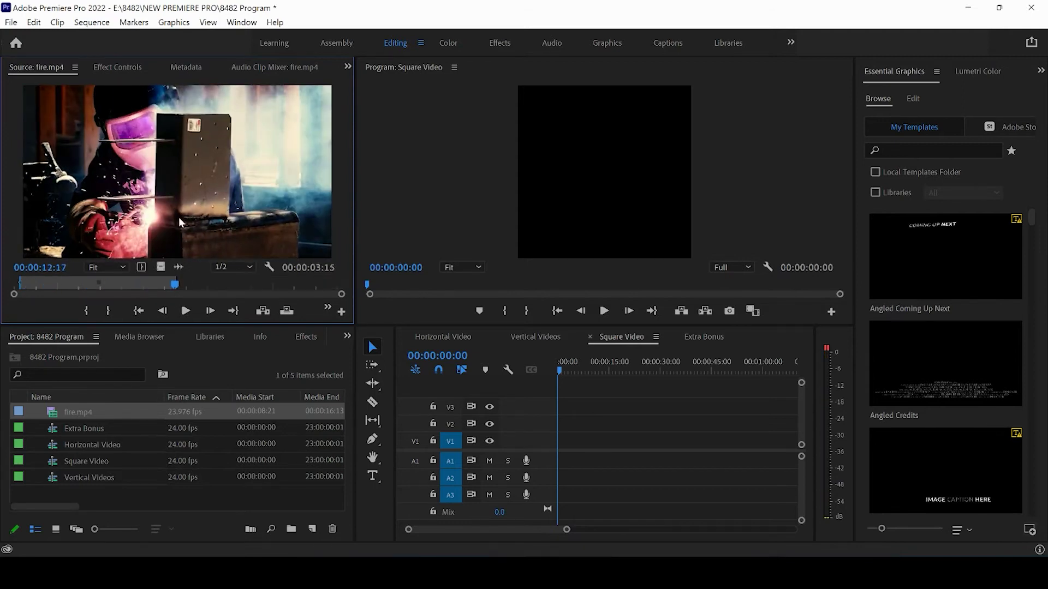
pyautogui.moveTo(174, 212); pyautogui.dragTo(552, 444)
pyautogui.click(627, 313)
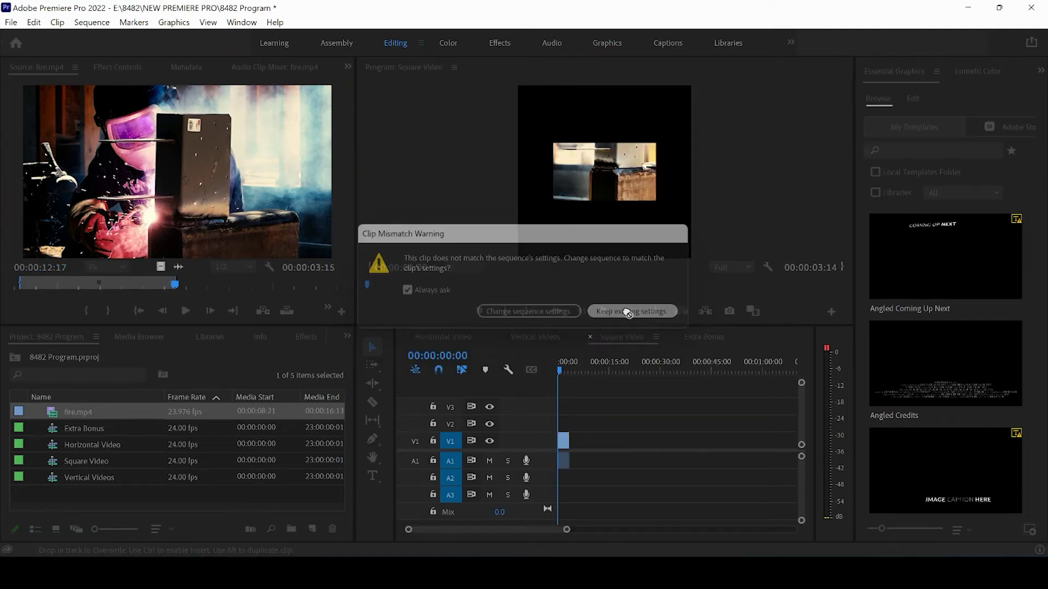
pyautogui.click(565, 367)
pyautogui.moveTo(569, 441); pyautogui.dragTo(582, 442)
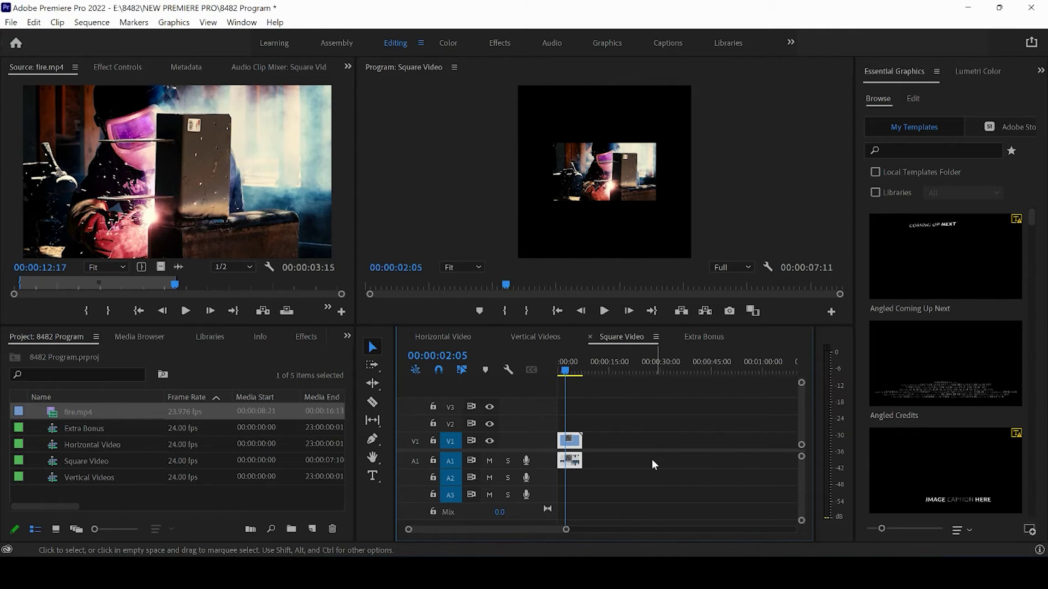
# Step: Paste the fire clip into the Vertical Videos sequence
pyautogui.click(536, 337)
pyautogui.hotkey('ctrl', 'v')
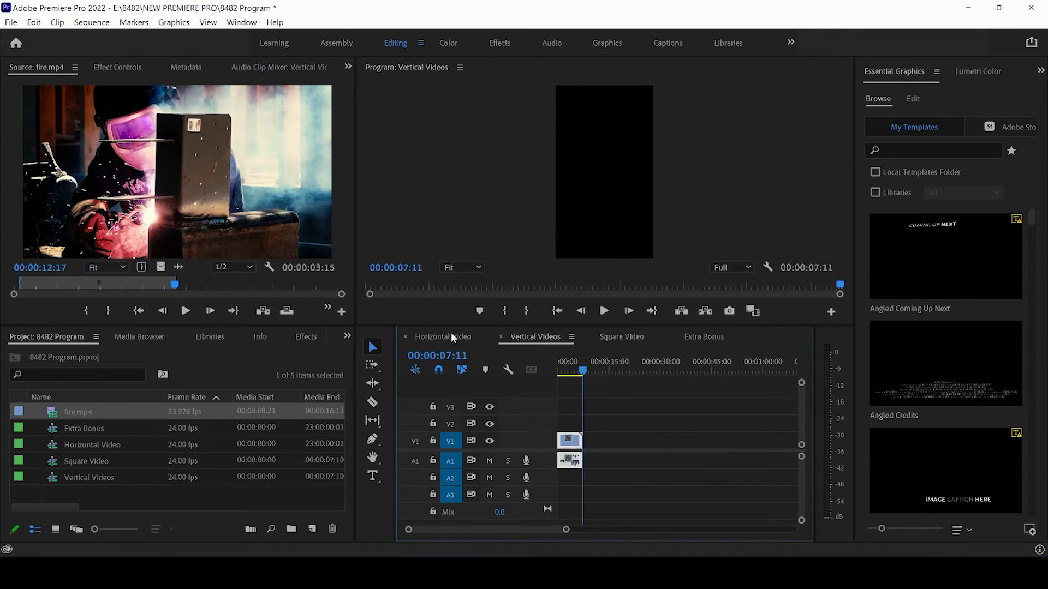
pyautogui.click(445, 336)
# Step: Paste the fire clip at the start of Horizontal Video and into Extra Bonus
pyautogui.click(571, 364)
pyautogui.press('Home')
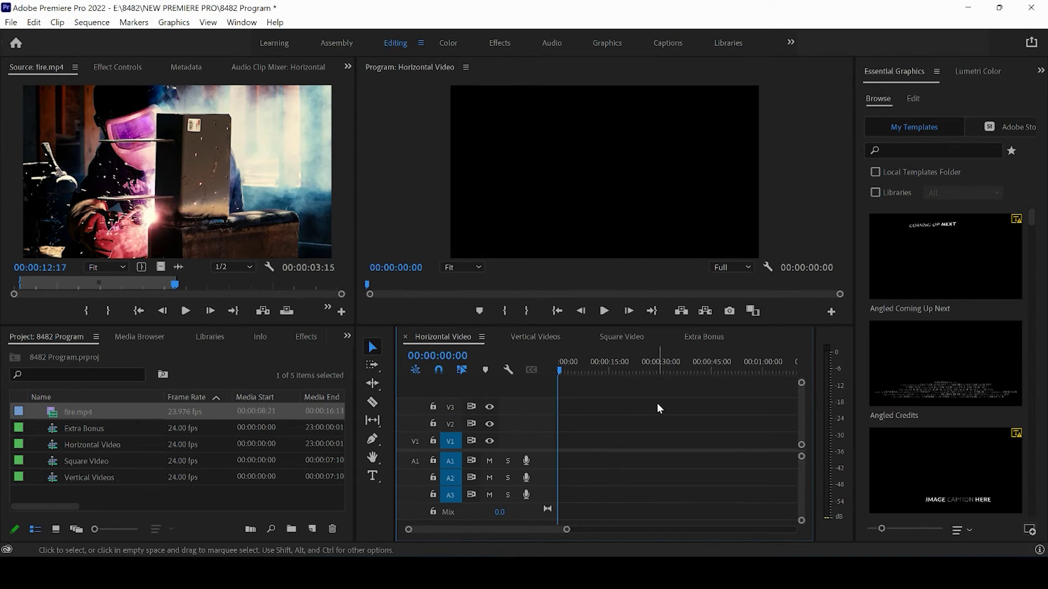
pyautogui.hotkey('ctrl', 'v')
pyautogui.click(704, 336)
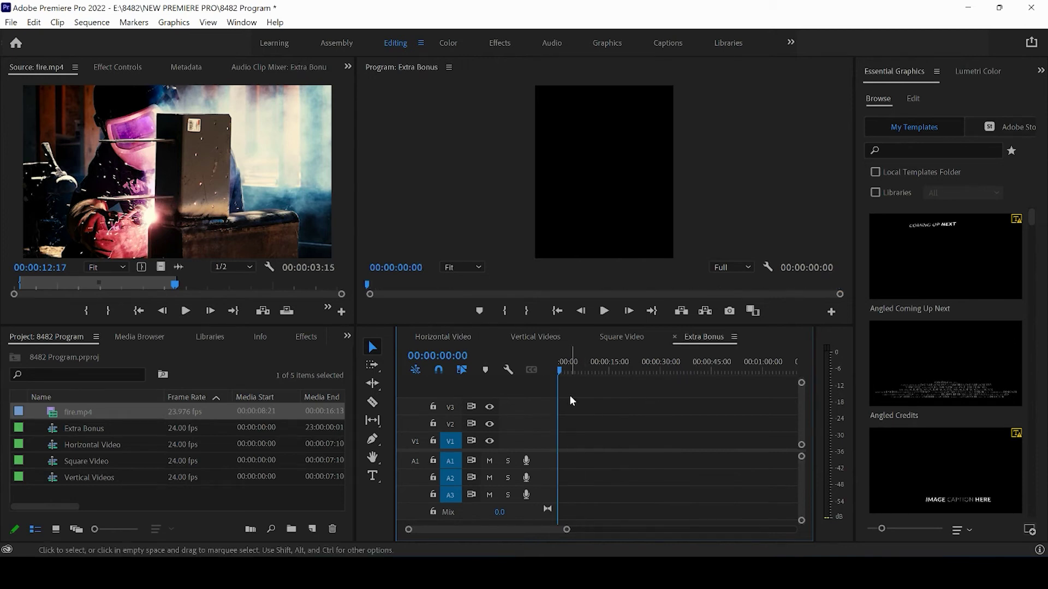
pyautogui.hotkey('ctrl', 'v')
pyautogui.click(570, 365)
# Step: Apply Scale to Frame Size to the fire clip in Horizontal Video
pyautogui.click(440, 334)
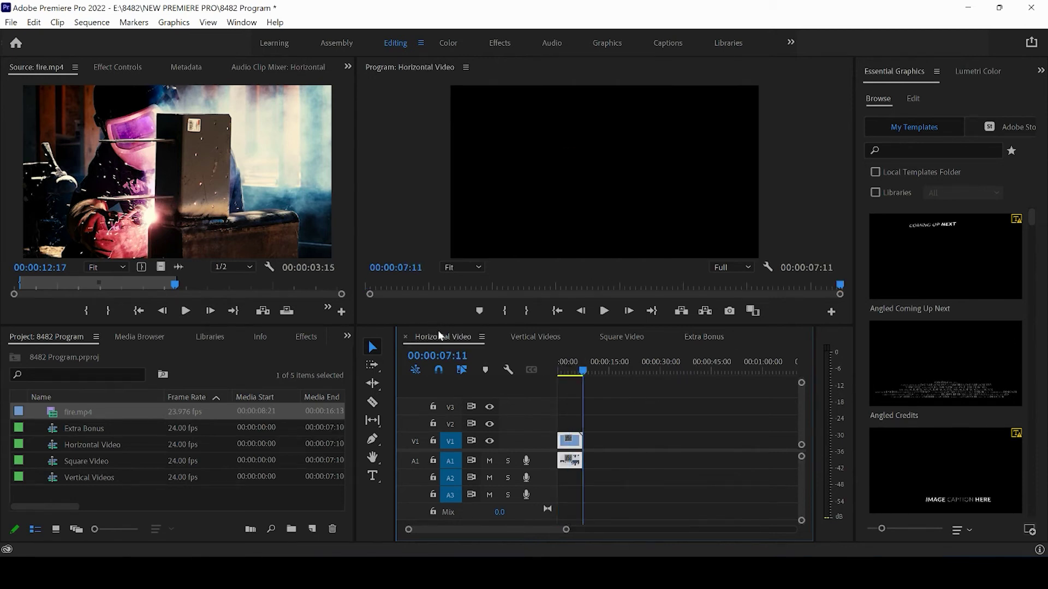
pyautogui.click(569, 367)
pyautogui.click(621, 412)
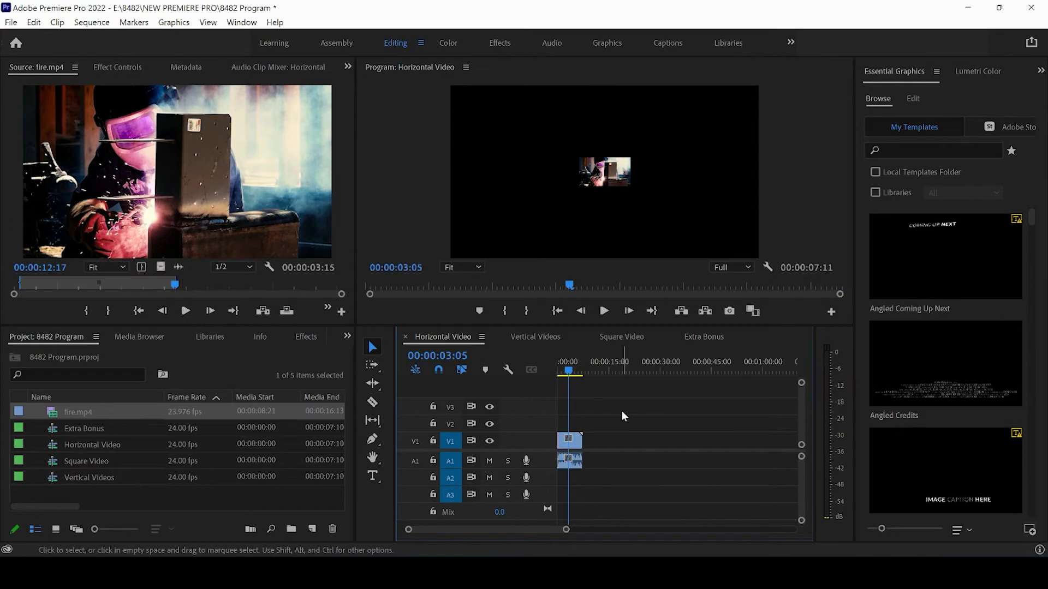
pyautogui.click(570, 447)
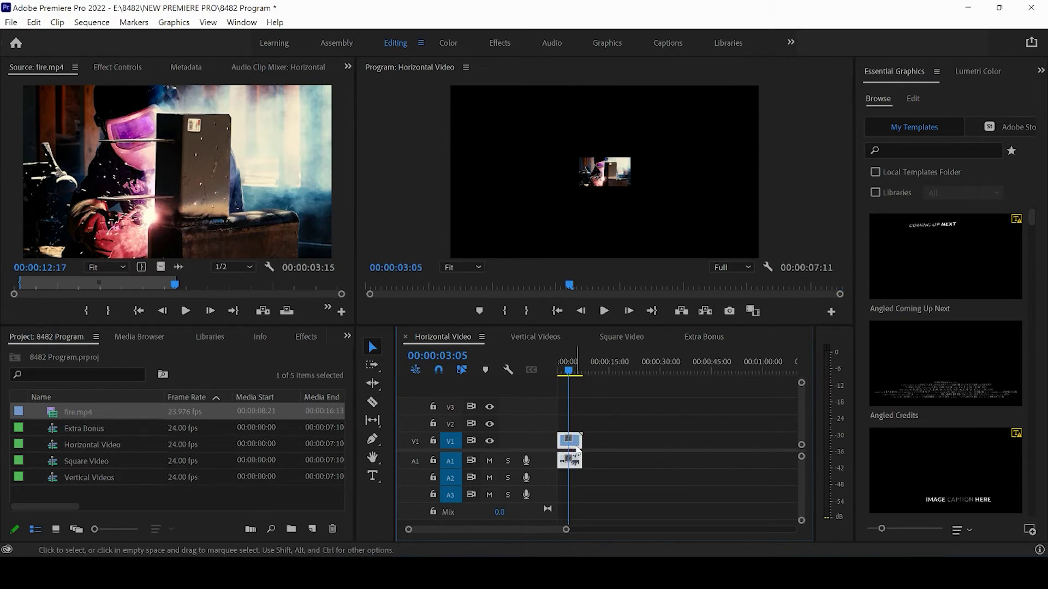
pyautogui.rightClick(576, 449)
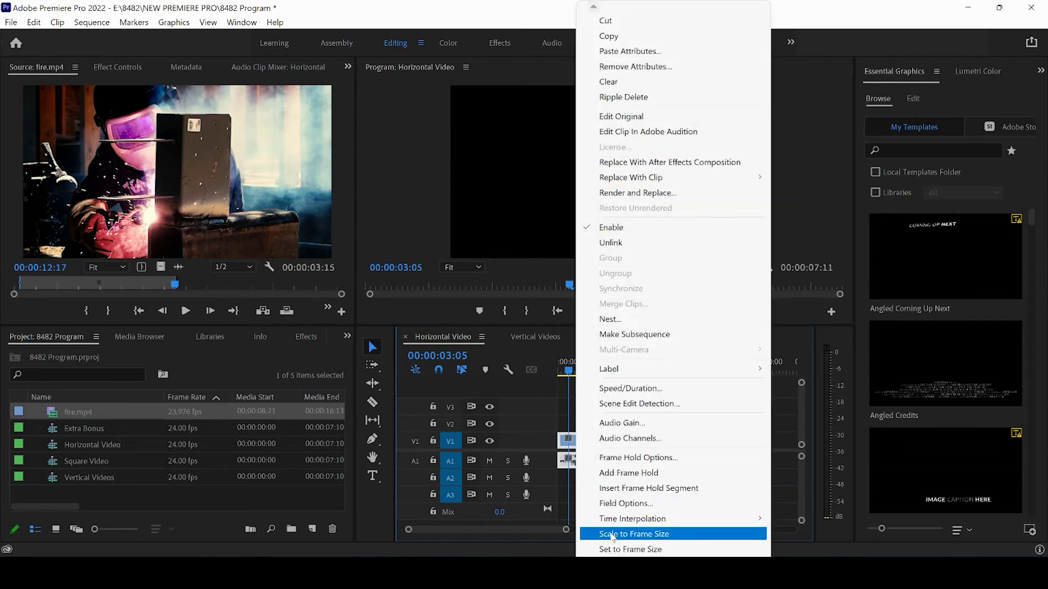
pyautogui.click(613, 534)
# Step: Play the Horizontal Video sequence from the start to check the scaled clip
pyautogui.moveTo(569, 370); pyautogui.dragTo(545, 365)
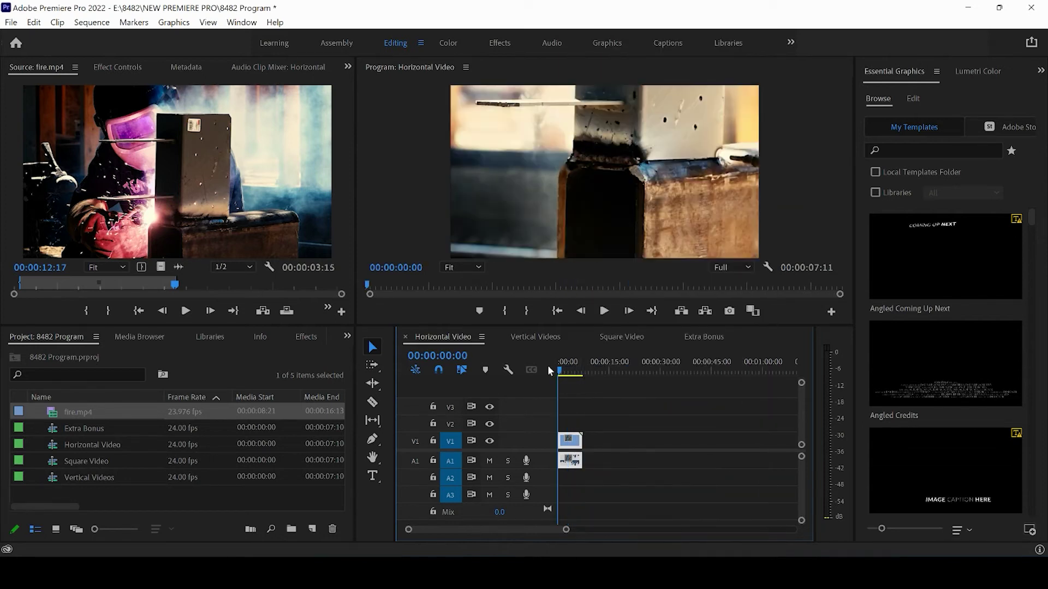
pyautogui.click(604, 311)
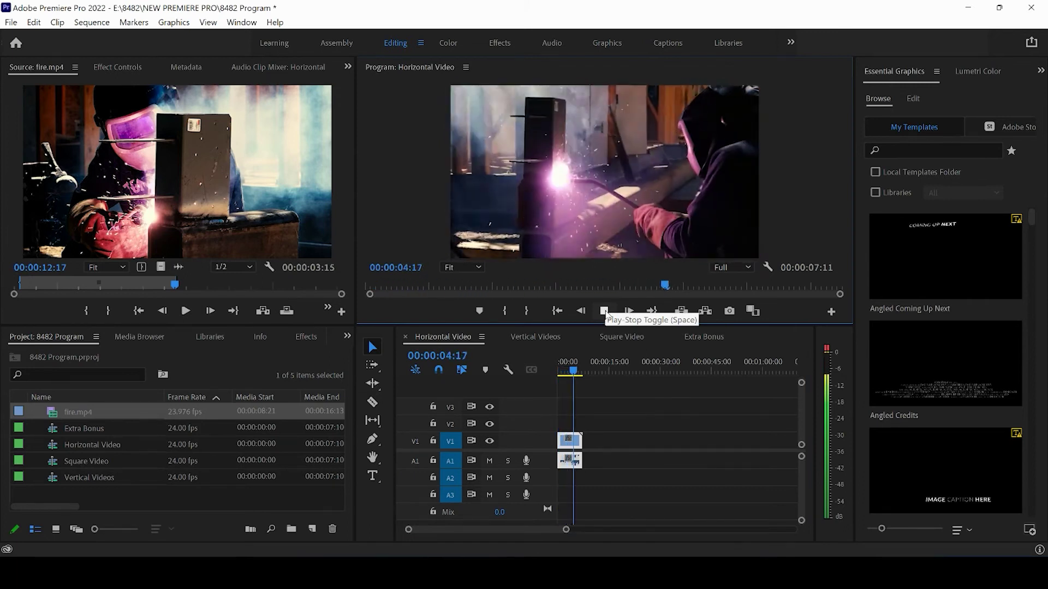
pyautogui.click(605, 312)
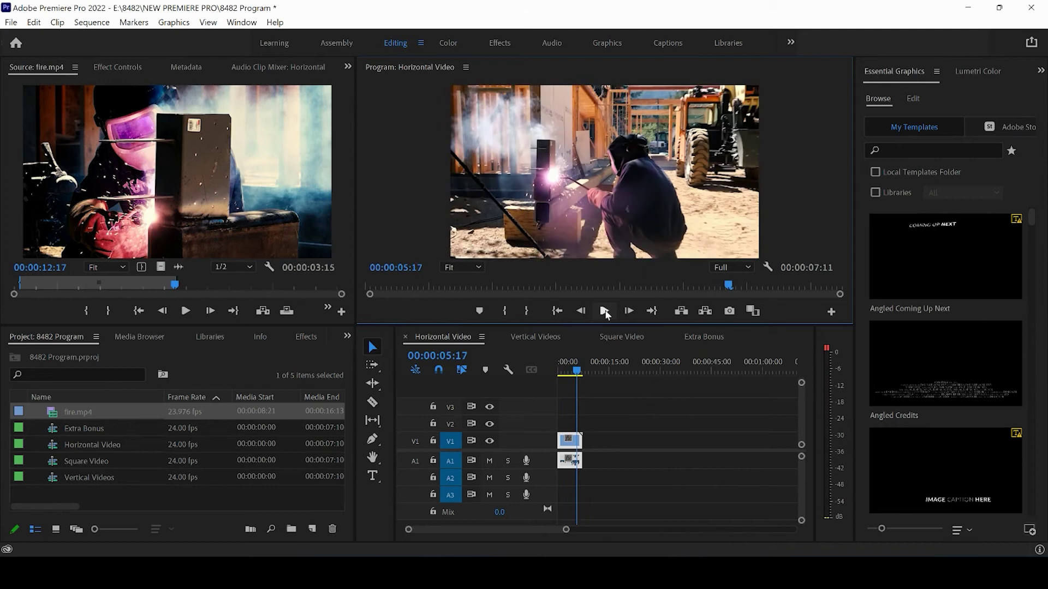
# Step: Apply Scale to Frame Size to the fire clip in Vertical Videos
pyautogui.click(527, 337)
pyautogui.moveTo(570, 369)
pyautogui.mouseDown()
pyautogui.moveTo(558, 369)
pyautogui.moveTo(566, 369)
pyautogui.mouseUp()
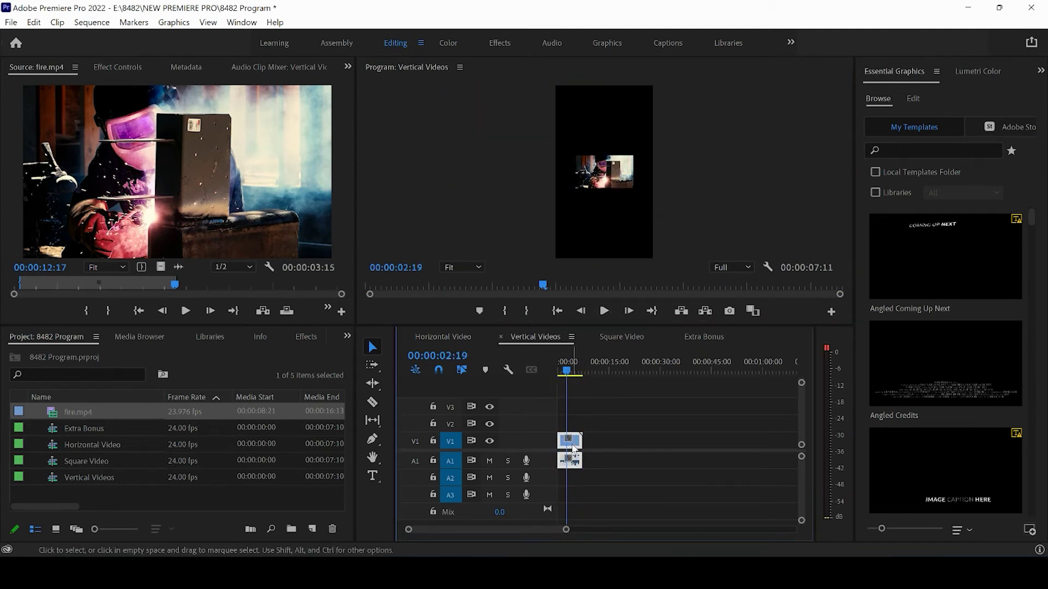
pyautogui.rightClick(570, 441)
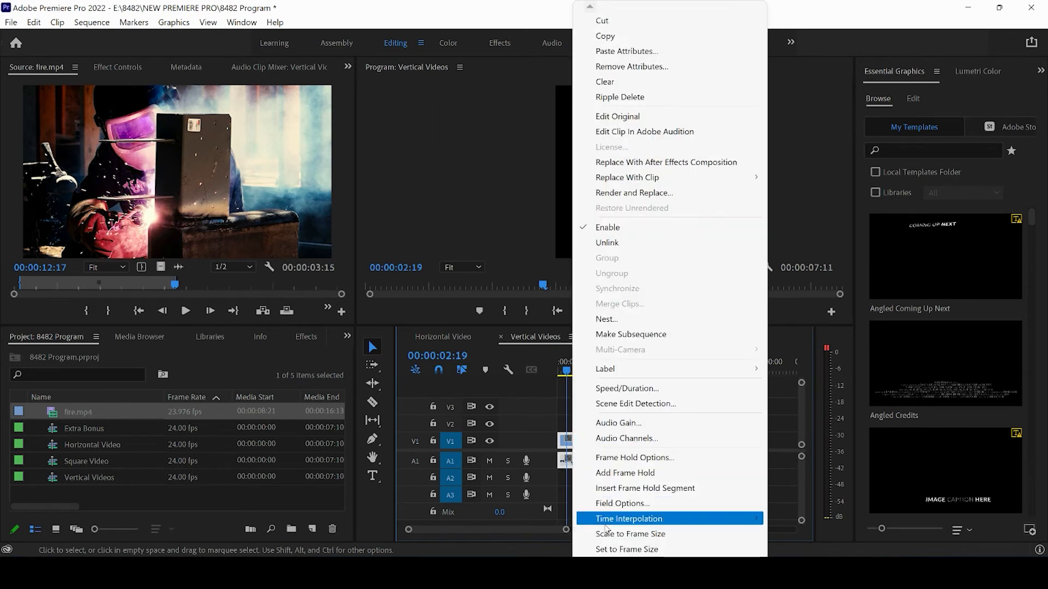
pyautogui.click(607, 534)
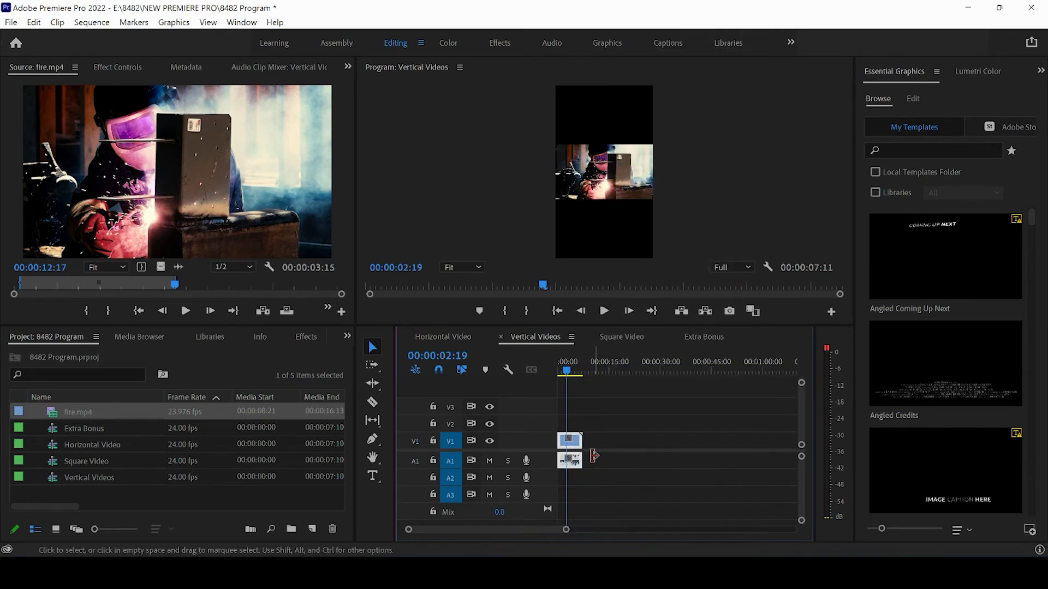
pyautogui.moveTo(570, 372); pyautogui.dragTo(571, 373)
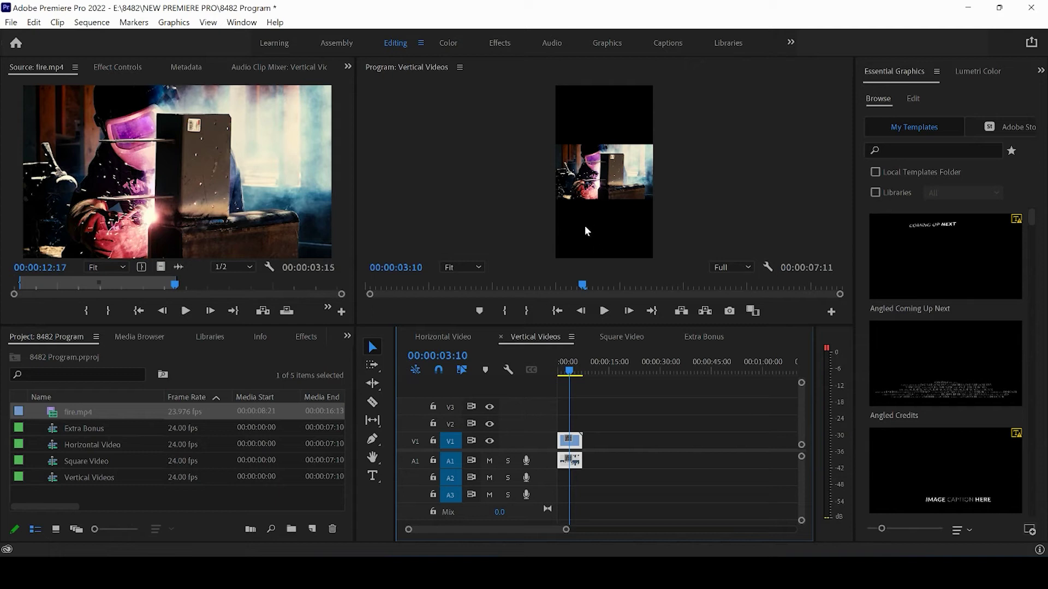
# Step: In Effect Controls, set the clip's Scale to 325 and Position to 17, 960 to frame the welder
pyautogui.click(115, 67)
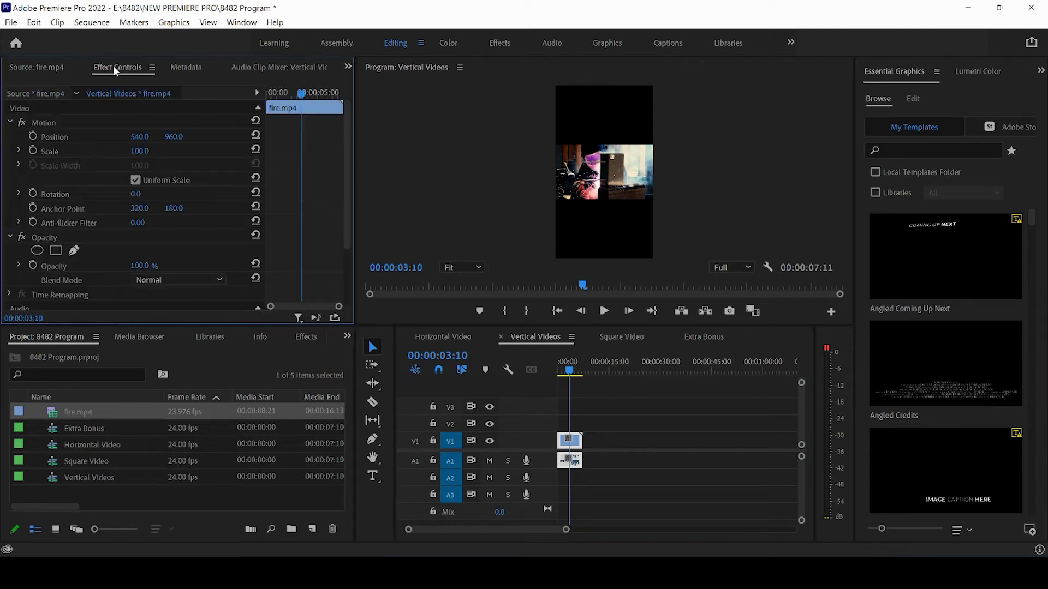
pyautogui.moveTo(143, 151); pyautogui.dragTo(293, 154)
pyautogui.click(558, 369)
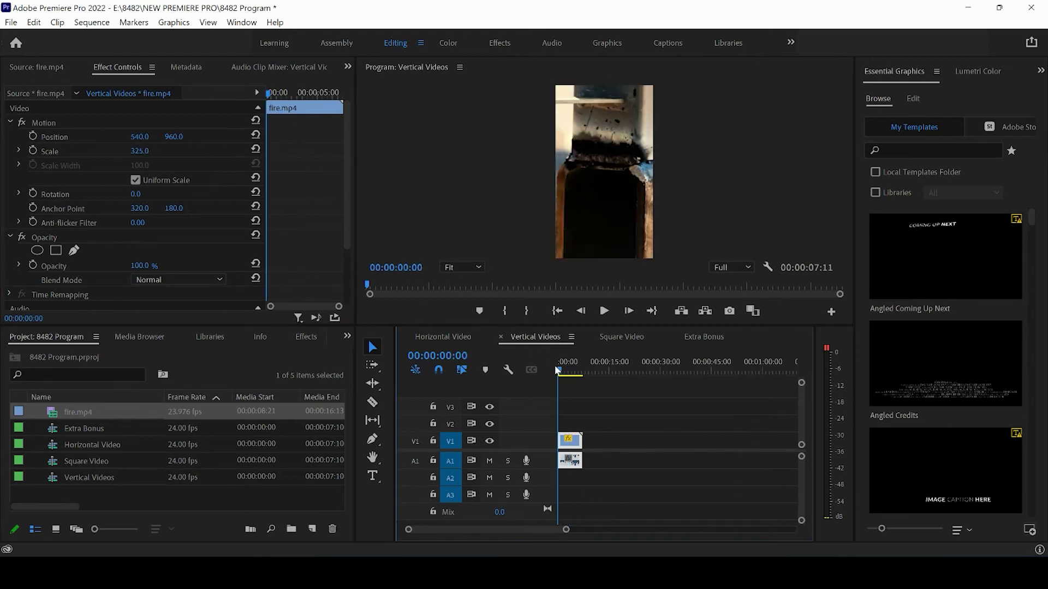
pyautogui.moveTo(557, 365); pyautogui.dragTo(562, 366)
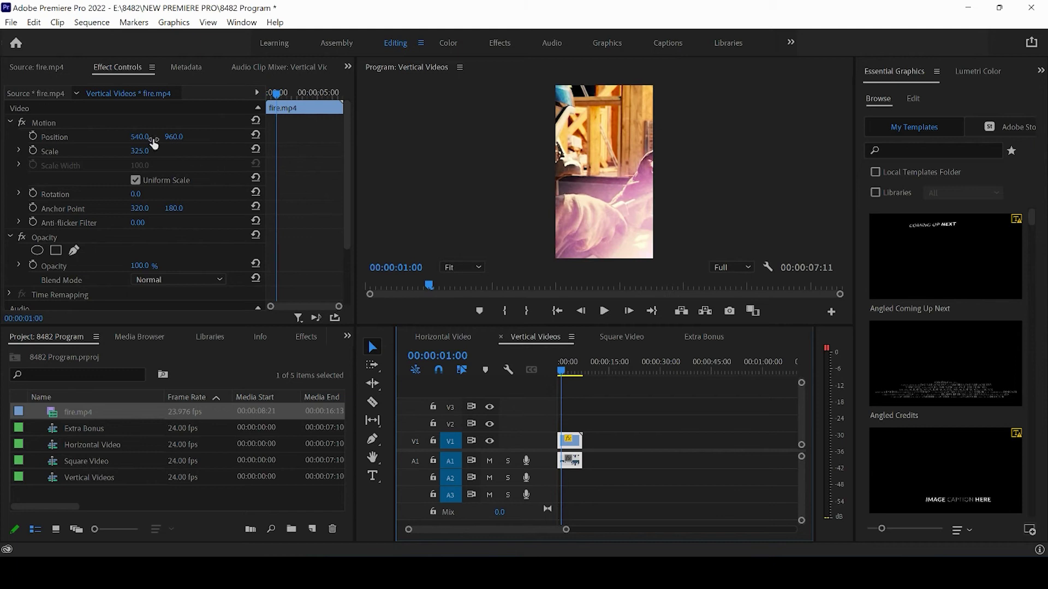
pyautogui.moveTo(150, 144)
pyautogui.mouseDown()
pyautogui.moveTo(52, 135)
pyautogui.moveTo(17, 145)
pyautogui.moveTo(146, 138)
pyautogui.mouseUp()
pyautogui.moveTo(567, 532); pyautogui.dragTo(518, 531)
pyautogui.moveTo(586, 371); pyautogui.dragTo(672, 384)
pyautogui.click(687, 388)
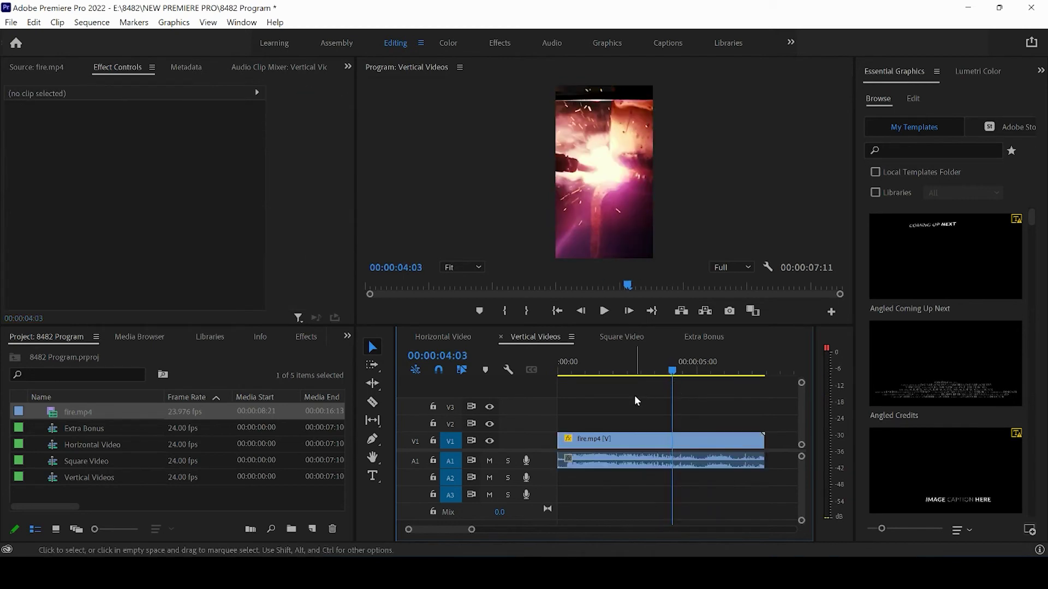
# Step: Fit the fire clip to the Square Video frame and set its scale to 180
pyautogui.click(622, 336)
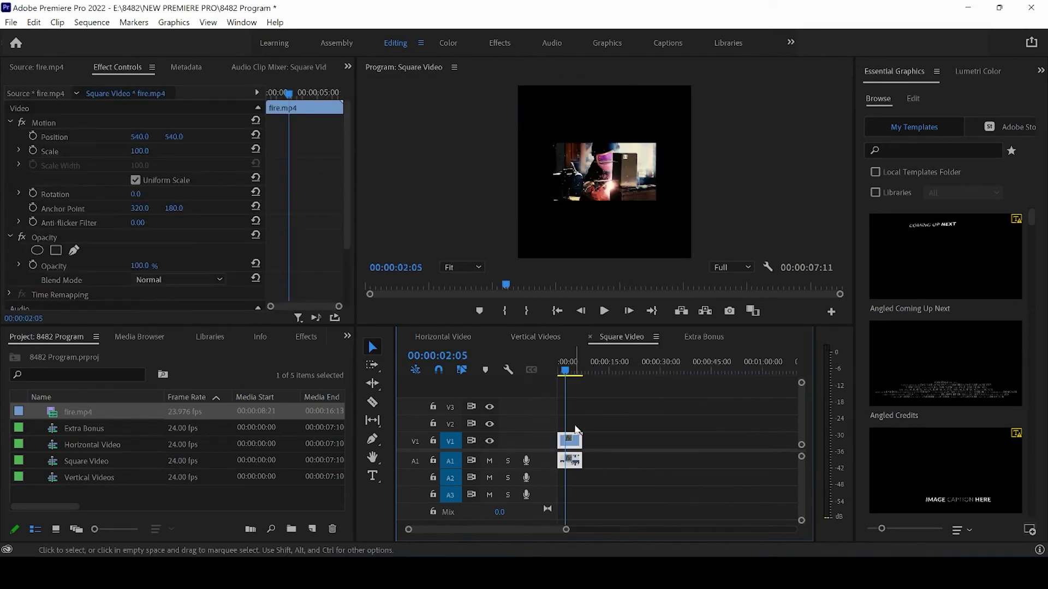
pyautogui.rightClick(574, 451)
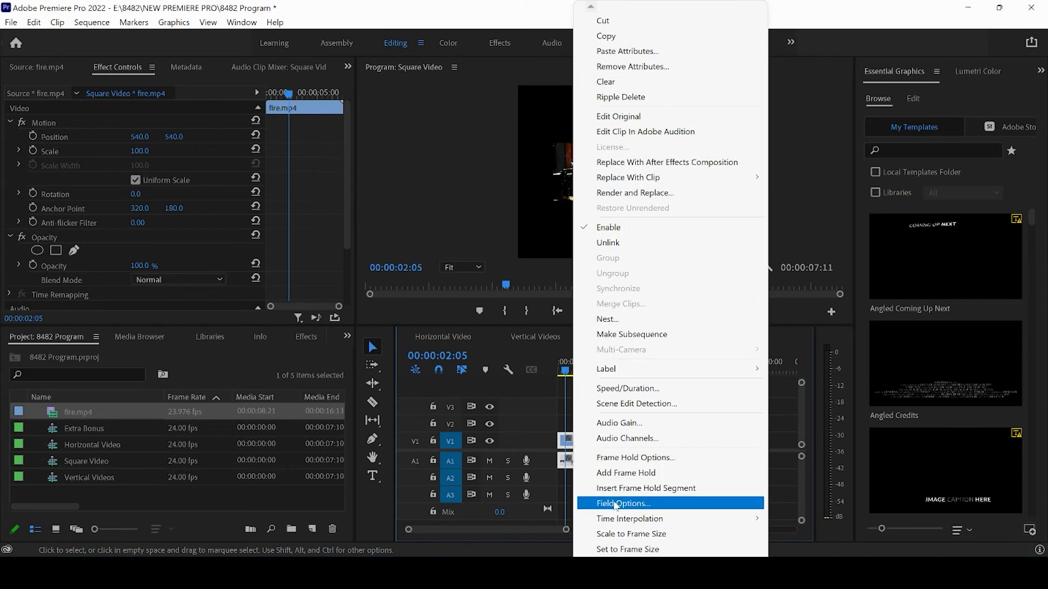
pyautogui.click(608, 534)
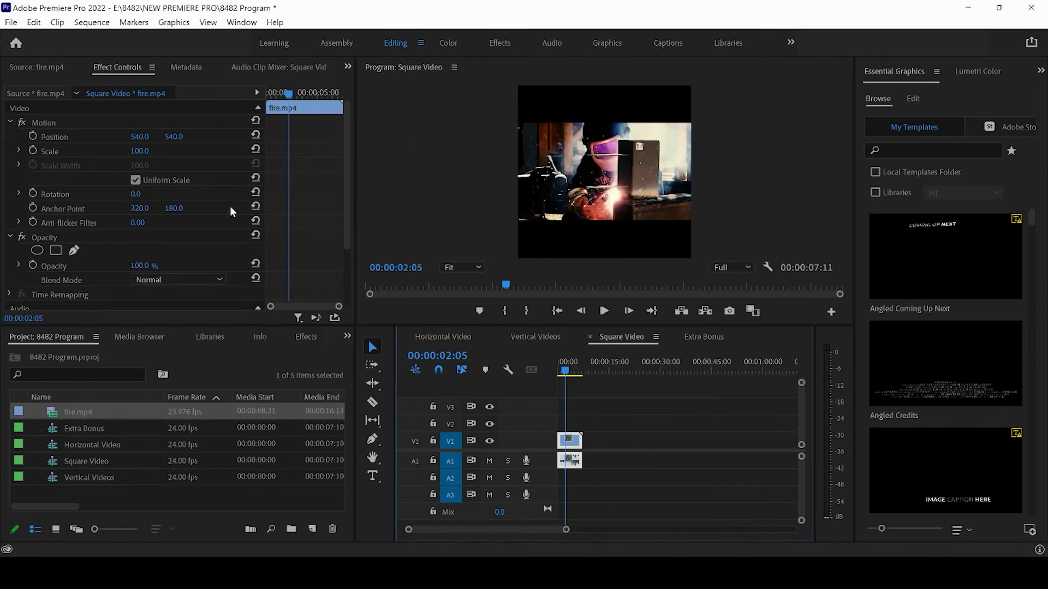
pyautogui.moveTo(142, 153); pyautogui.dragTo(199, 146)
pyautogui.click(149, 151)
pyautogui.write('180')
pyautogui.press('Return')
# Step: Play Square Video from the start to confirm the clip fills the square frame
pyautogui.moveTo(563, 357); pyautogui.dragTo(547, 371)
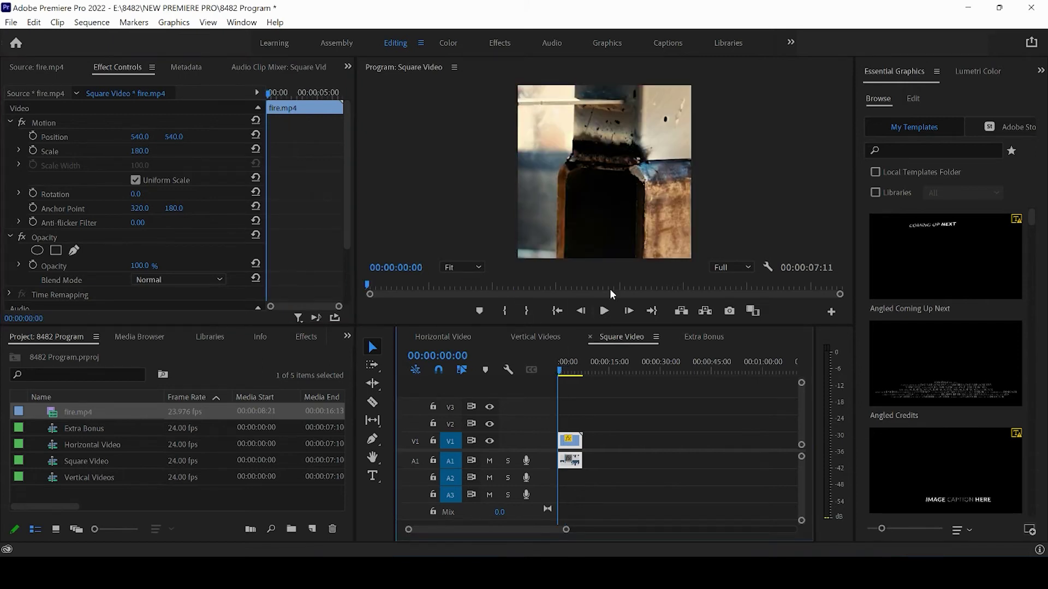
pyautogui.click(604, 312)
pyautogui.click(604, 312)
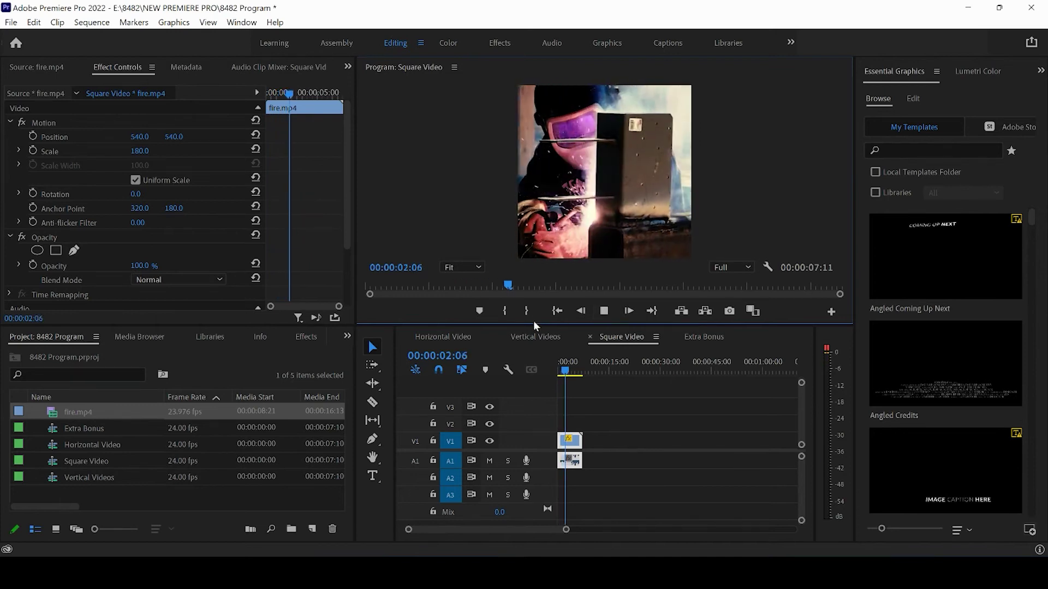
pyautogui.press('space')
# Step: Fit the Extra Bonus fire clip to frame size and enlarge it to scale 226
pyautogui.click(703, 336)
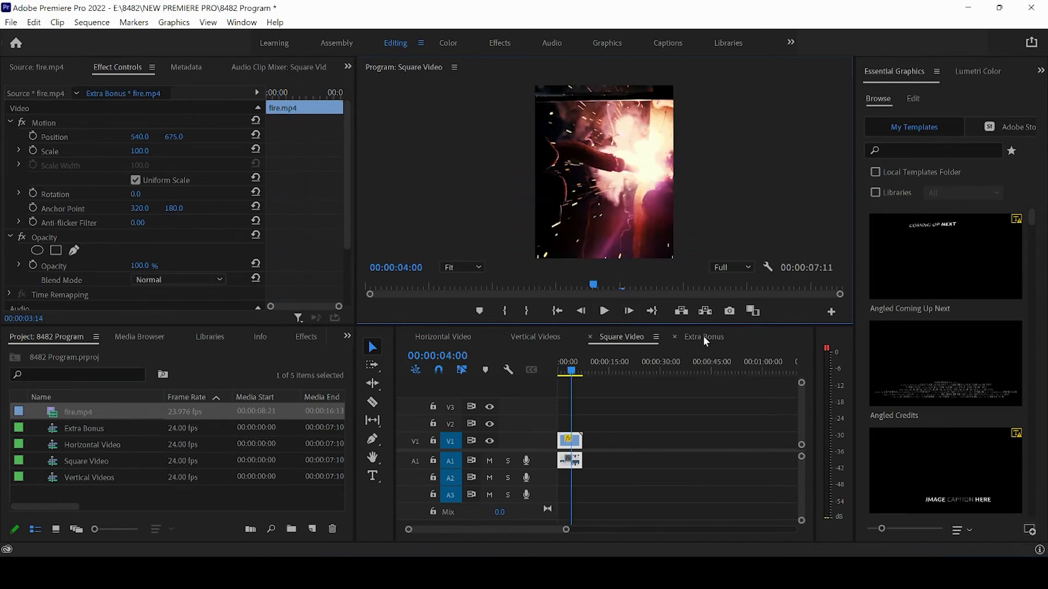
pyautogui.rightClick(573, 450)
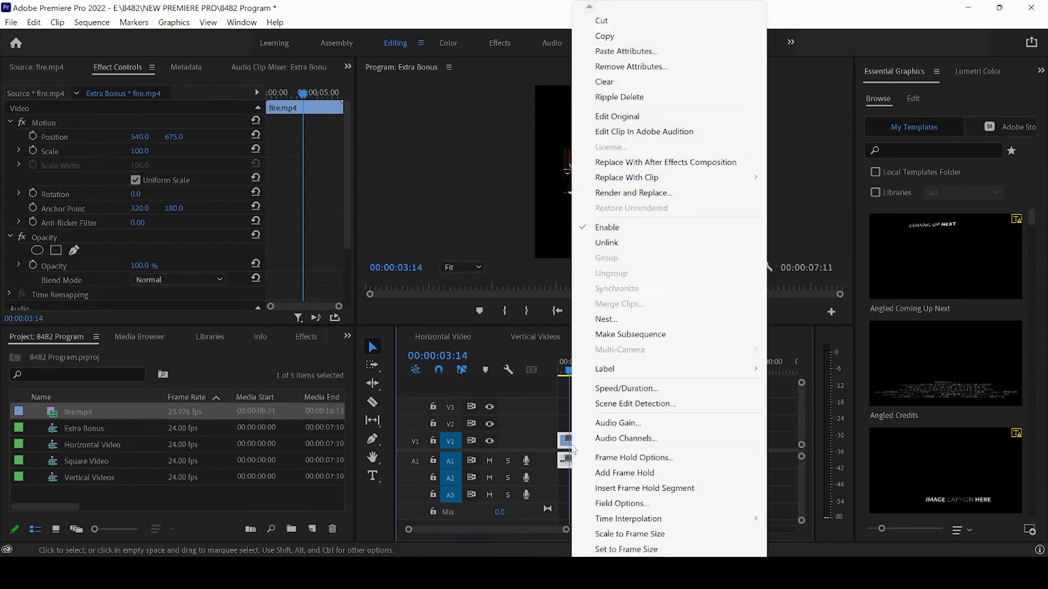
pyautogui.click(622, 534)
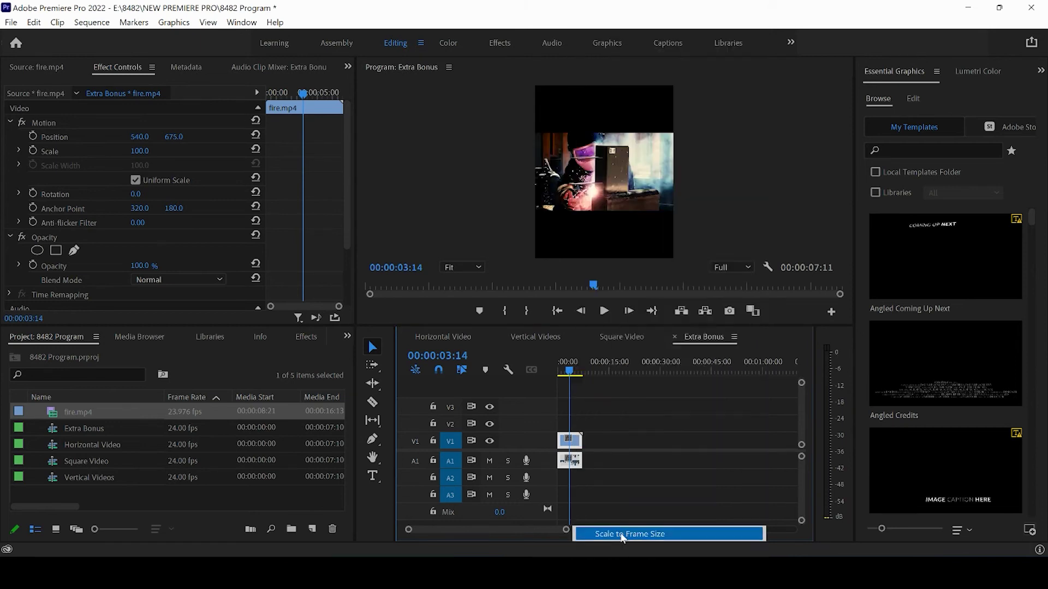
pyautogui.rightClick(567, 450)
pyautogui.press('Escape')
pyautogui.click(569, 453)
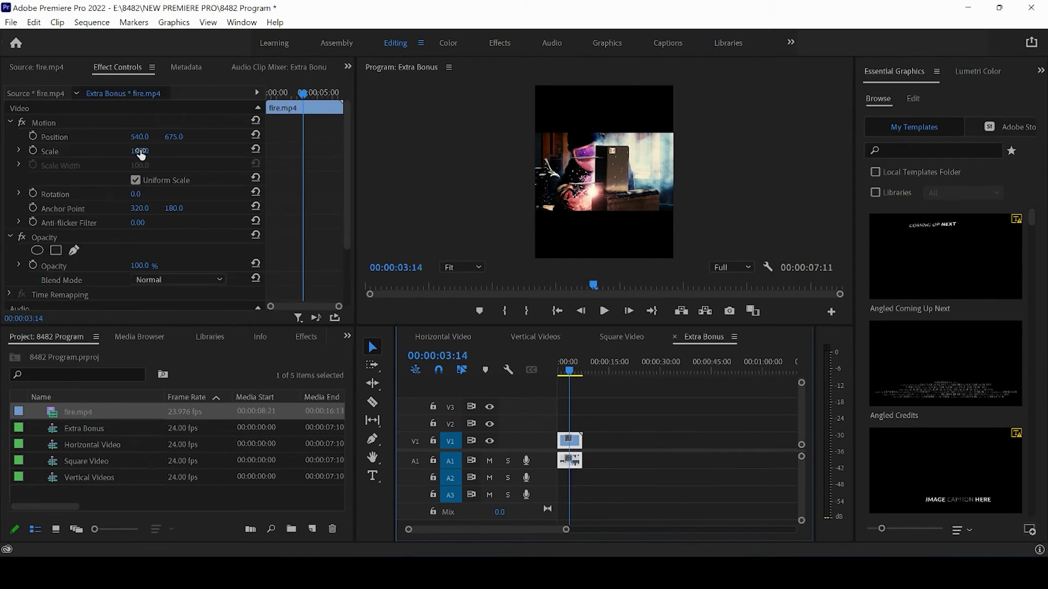
pyautogui.moveTo(139, 152); pyautogui.dragTo(231, 149)
# Step: Play Extra Bonus from the start, compare it with Square Video, and zoom the timeline in on the clip
pyautogui.moveTo(565, 374); pyautogui.dragTo(552, 367)
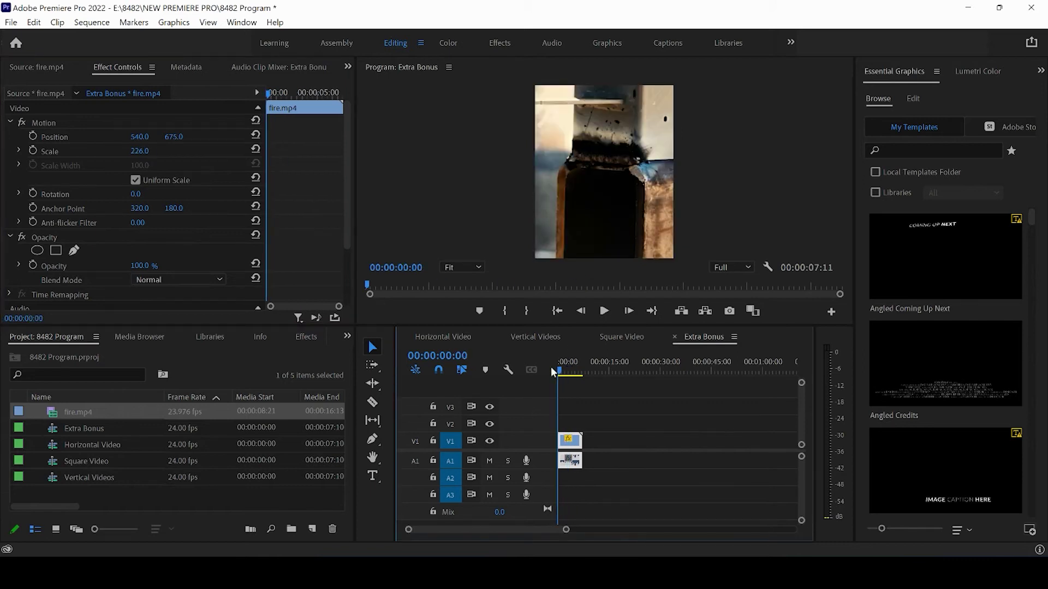
pyautogui.click(604, 311)
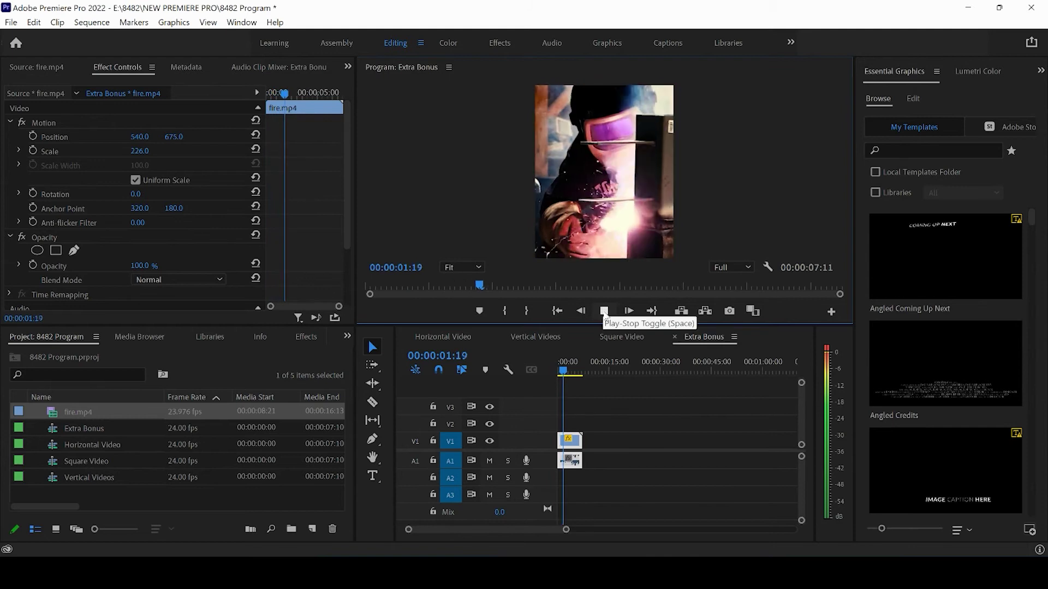
pyautogui.click(603, 310)
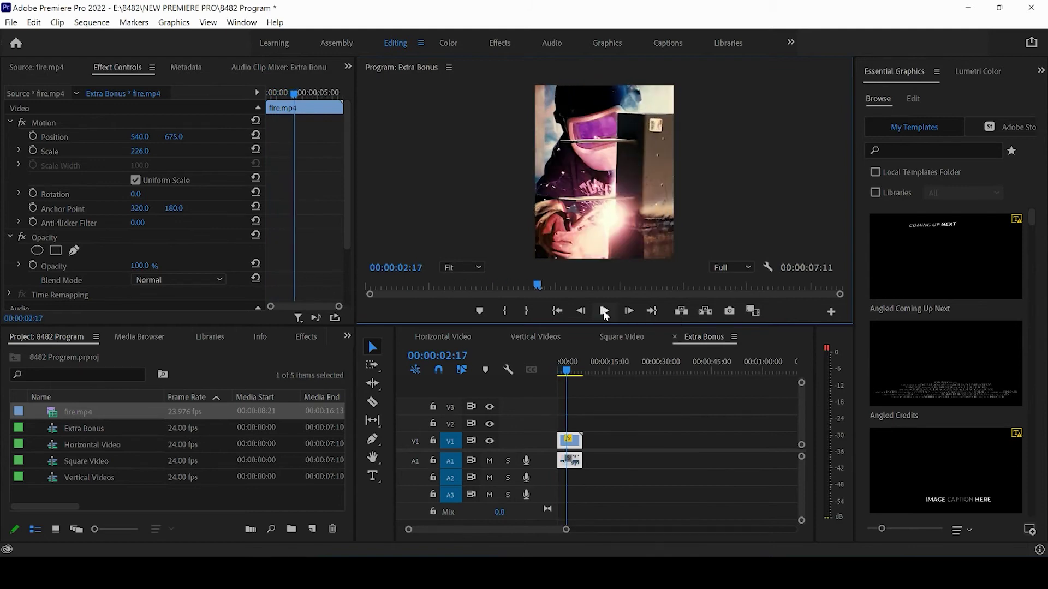
pyautogui.click(620, 336)
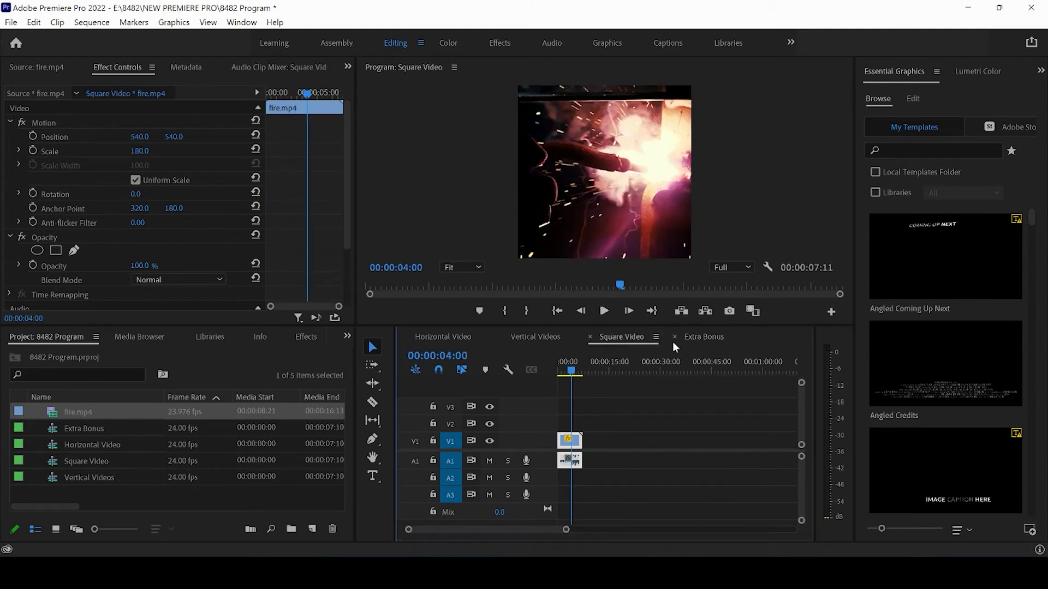
pyautogui.click(704, 338)
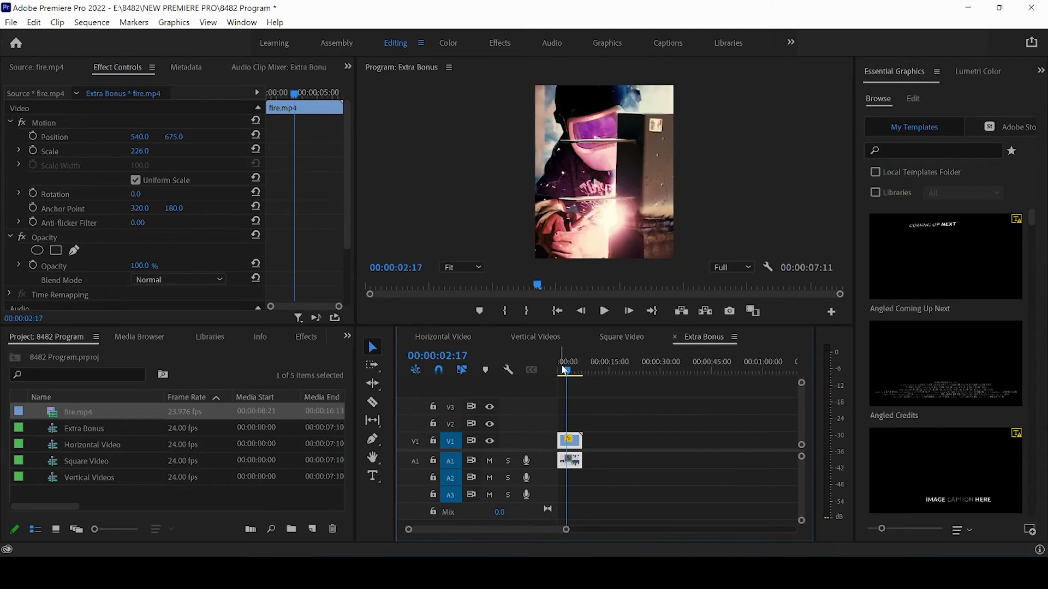
pyautogui.moveTo(572, 369); pyautogui.dragTo(572, 373)
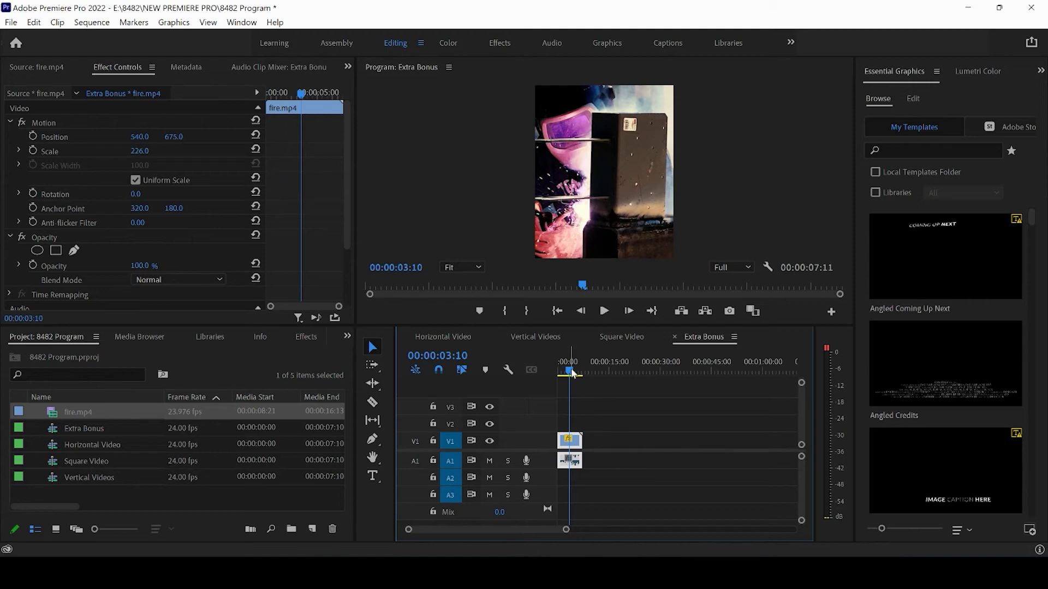
pyautogui.moveTo(565, 530); pyautogui.dragTo(532, 535)
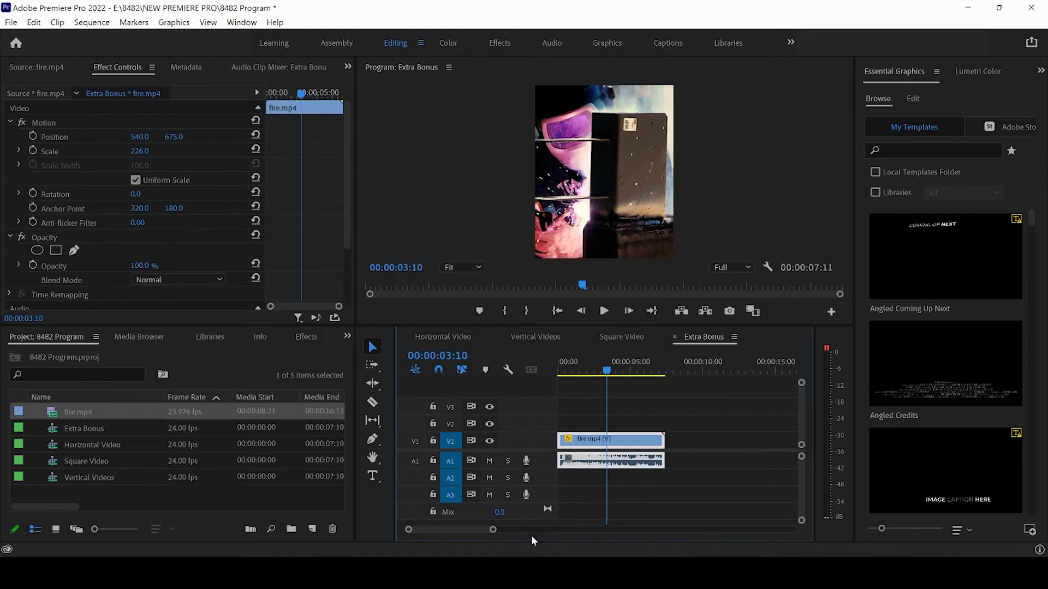
# Step: Check the Vertical, Horizontal and Square sequences, then return to Extra Bonus at its start
pyautogui.click(535, 337)
pyautogui.click(445, 337)
pyautogui.click(625, 336)
pyautogui.click(701, 337)
pyautogui.moveTo(590, 373); pyautogui.dragTo(555, 371)
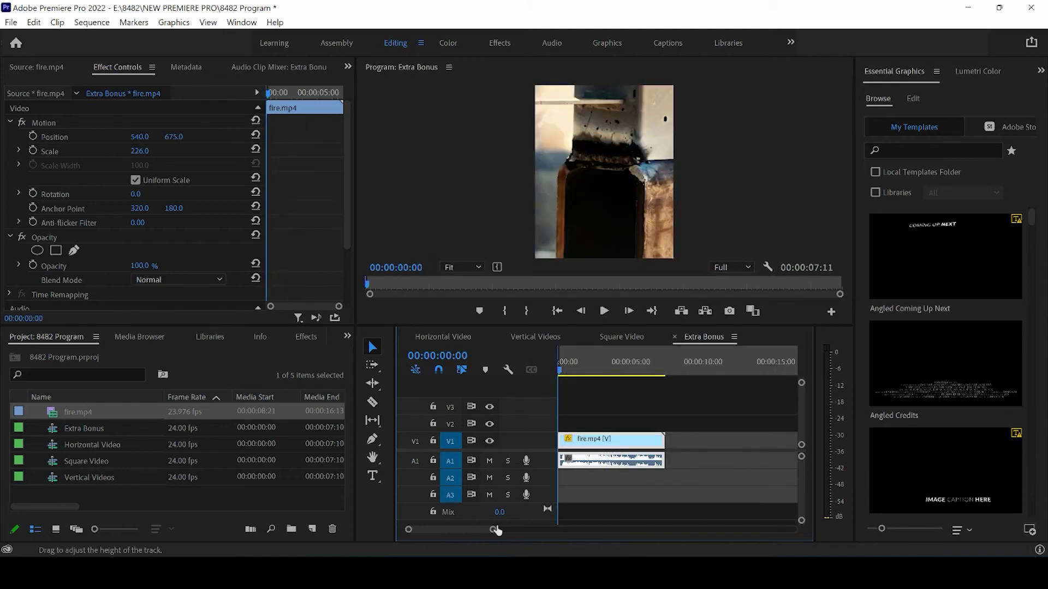
pyautogui.moveTo(493, 535)
pyautogui.mouseDown()
pyautogui.moveTo(444, 538)
pyautogui.moveTo(516, 540)
pyautogui.moveTo(493, 537)
pyautogui.mouseUp()
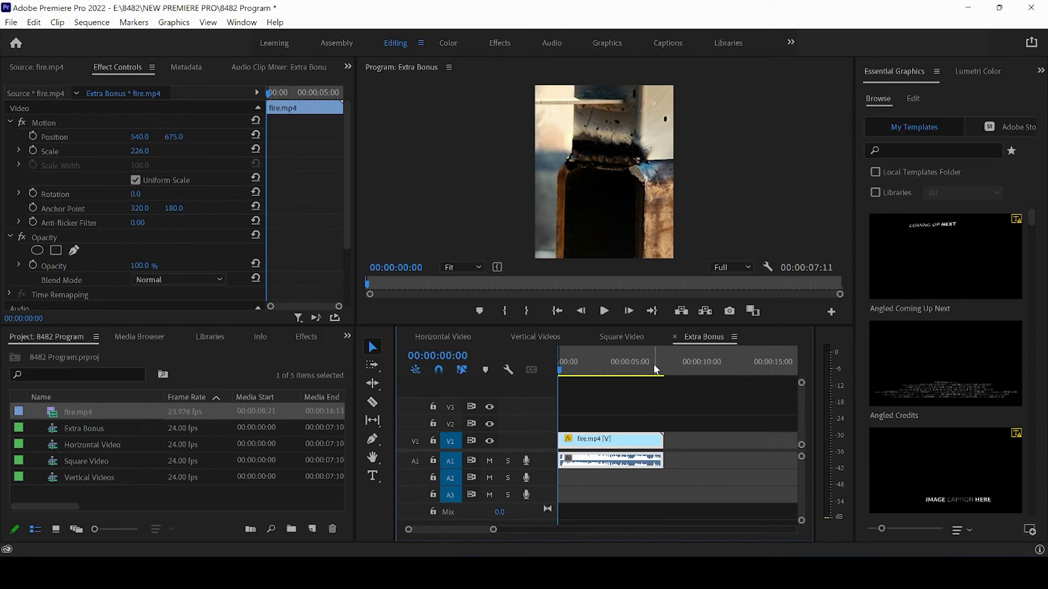
# Step: Mark an Out point at 00:00:06:16 and extend it to the clip's last frame, 00:00:07:11
pyautogui.click(654, 365)
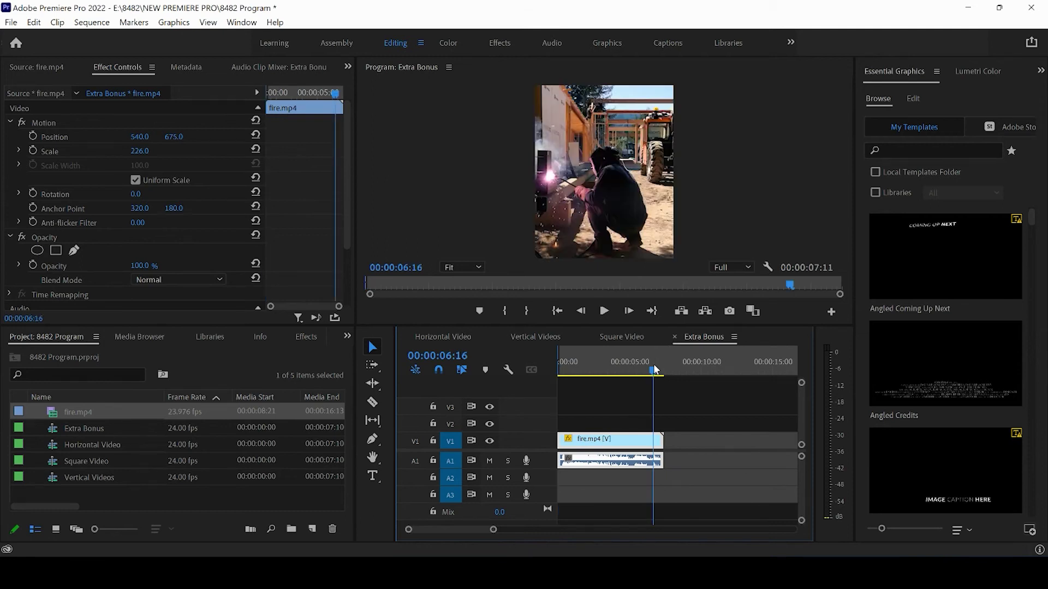
pyautogui.press('o')
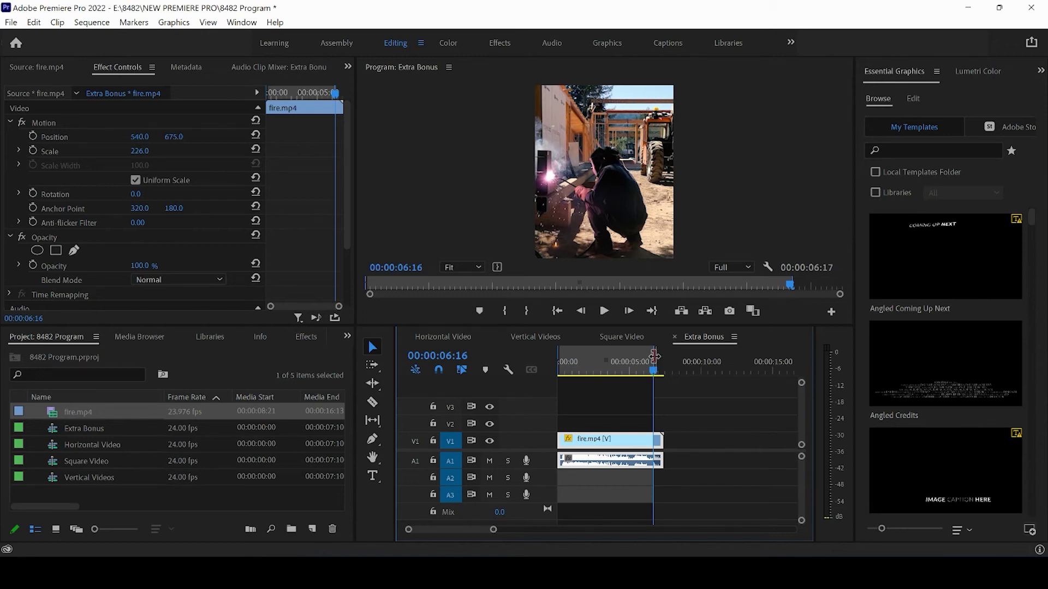
pyautogui.moveTo(654, 356); pyautogui.dragTo(663, 355)
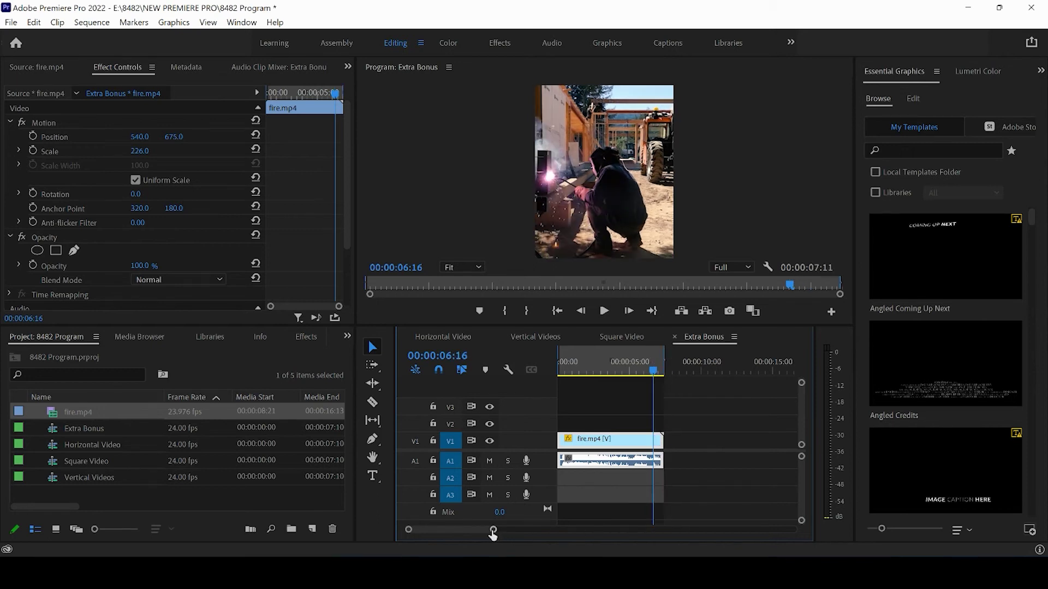
pyautogui.moveTo(494, 532); pyautogui.dragTo(461, 533)
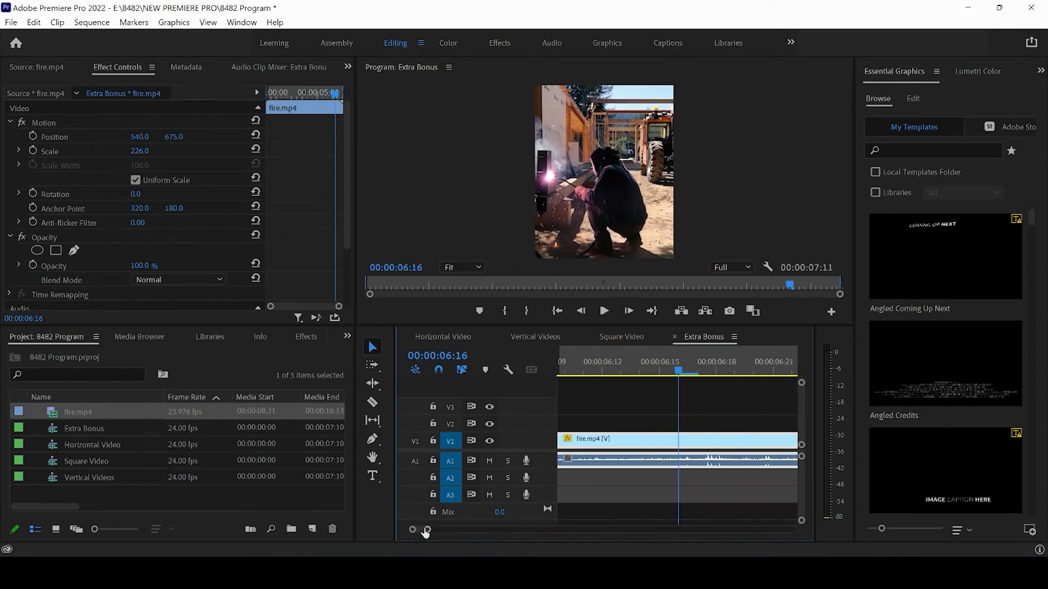
pyautogui.moveTo(426, 531); pyautogui.dragTo(443, 531)
pyautogui.click(759, 373)
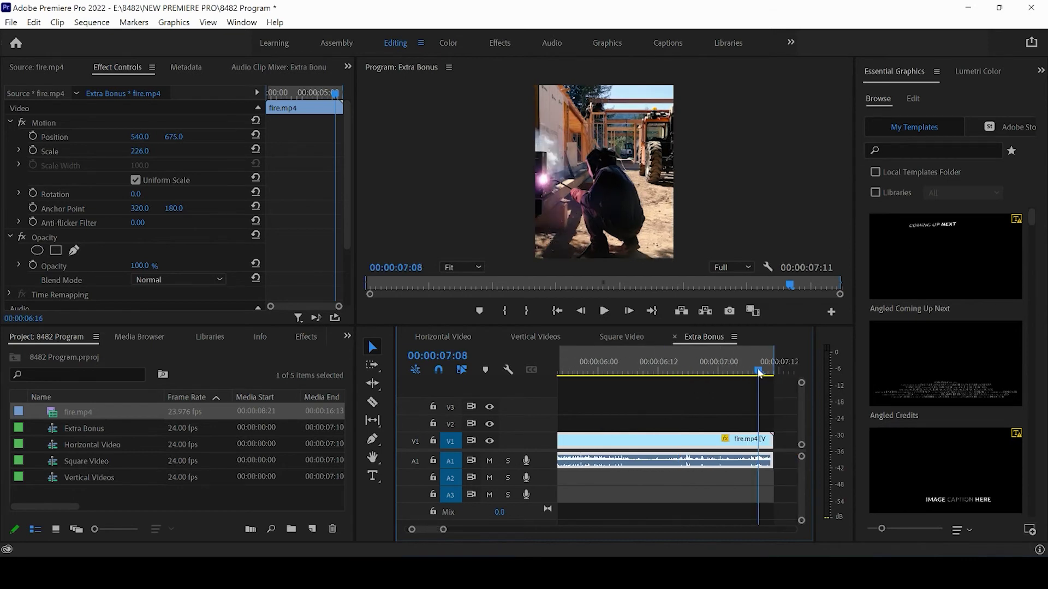
pyautogui.moveTo(759, 373); pyautogui.dragTo(775, 372)
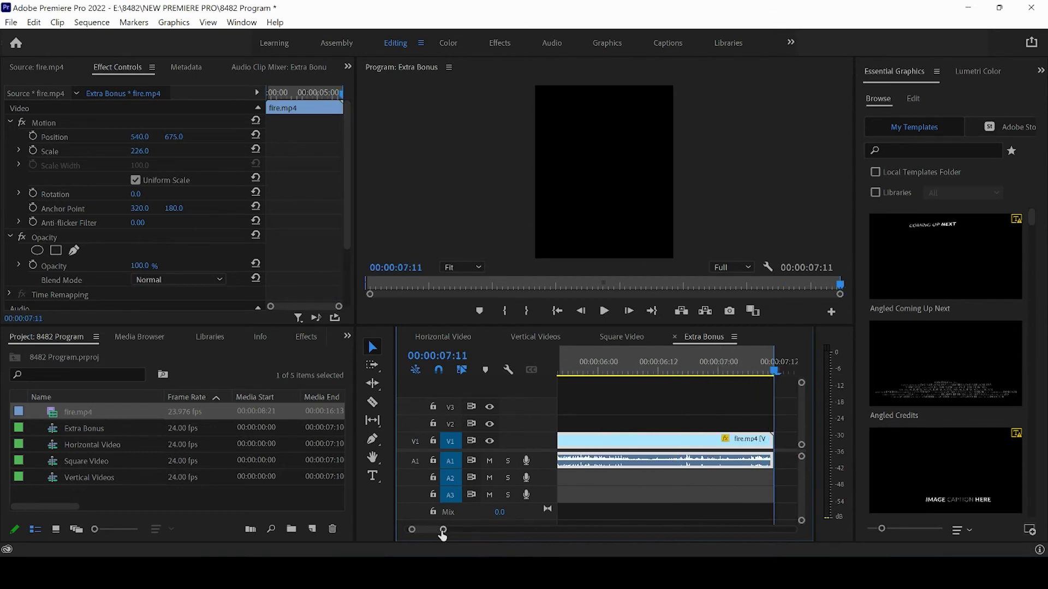
pyautogui.moveTo(434, 532); pyautogui.dragTo(428, 531)
pyautogui.press('Left')
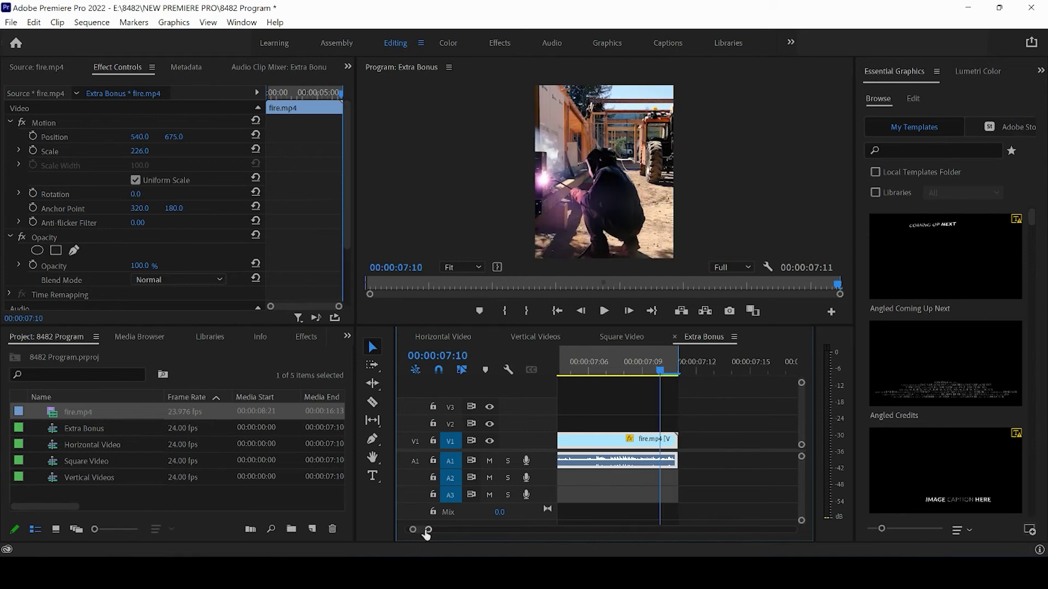
pyautogui.moveTo(427, 534); pyautogui.dragTo(528, 530)
pyautogui.click(576, 364)
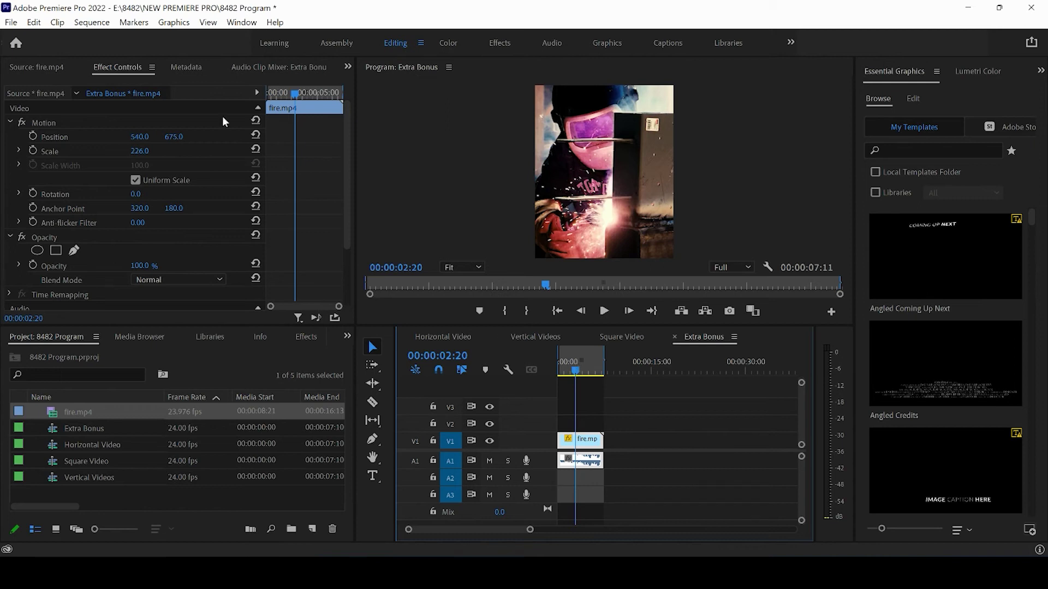
# Step: Open Export Settings for Extra Bonus and keep the Match Source - High bitrate preset
pyautogui.click(9, 23)
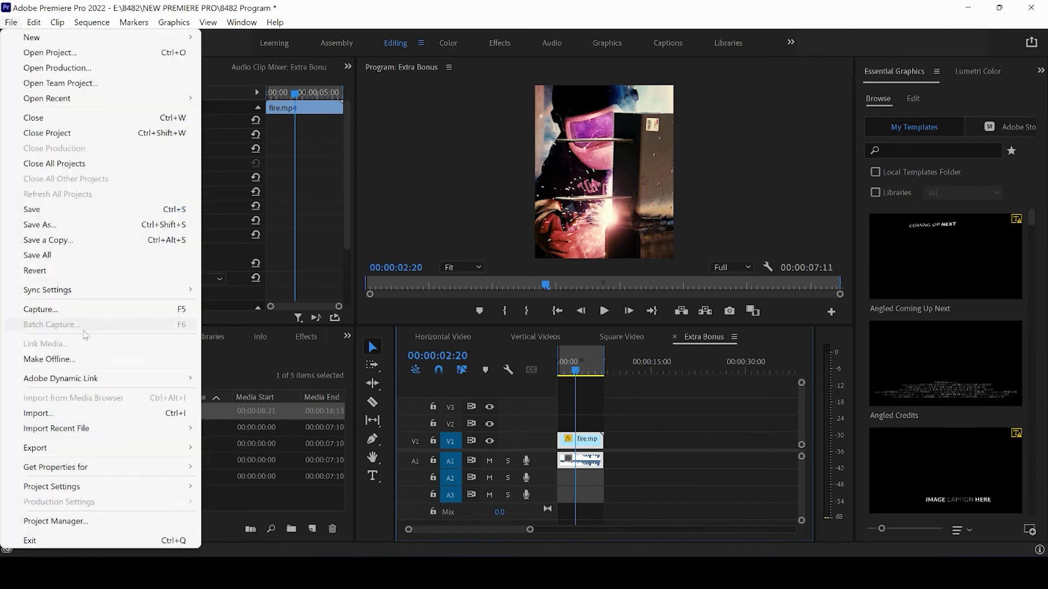
pyautogui.moveTo(106, 449)
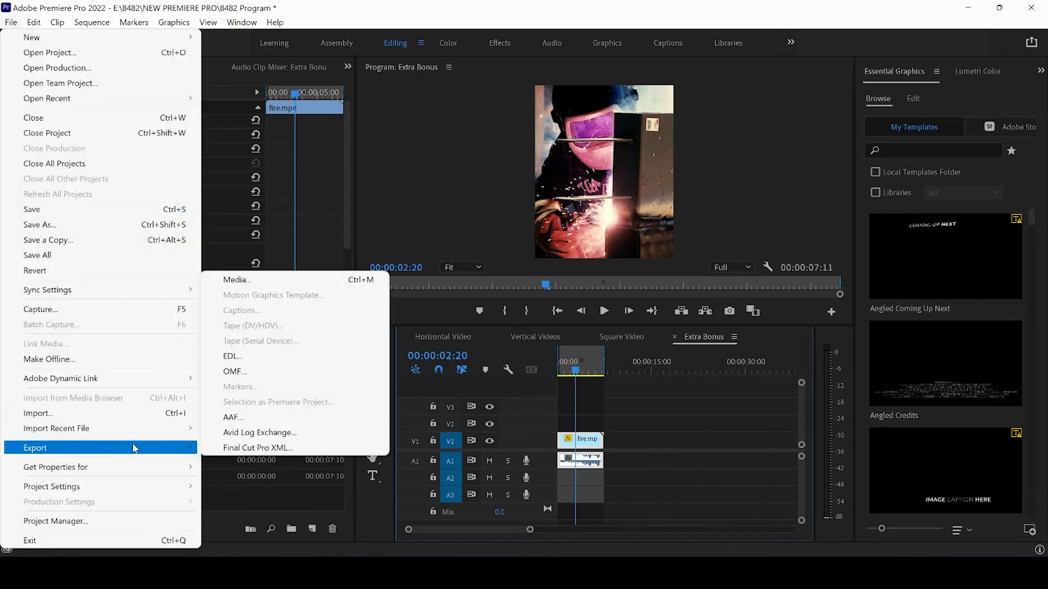
pyautogui.click(241, 278)
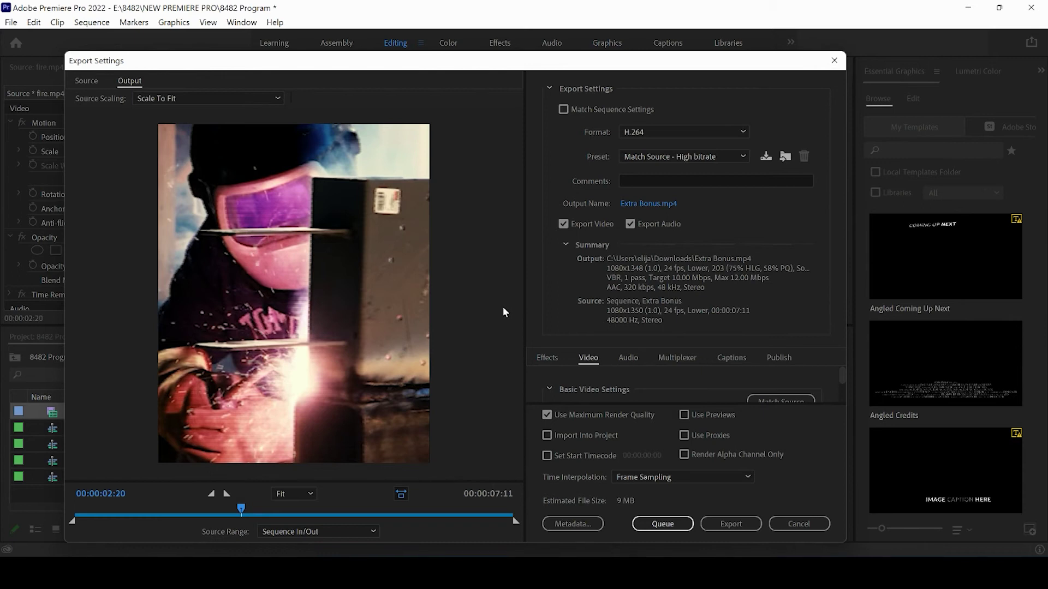
pyautogui.scroll(-2, 841, 374)
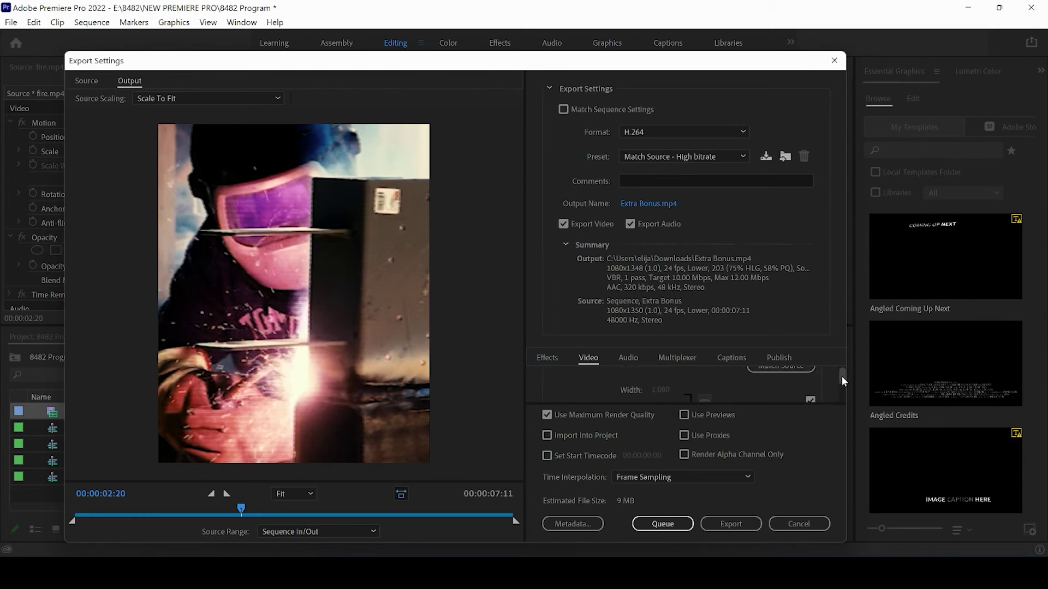
pyautogui.scroll(-2, 841, 377)
pyautogui.moveTo(841, 378); pyautogui.dragTo(841, 382)
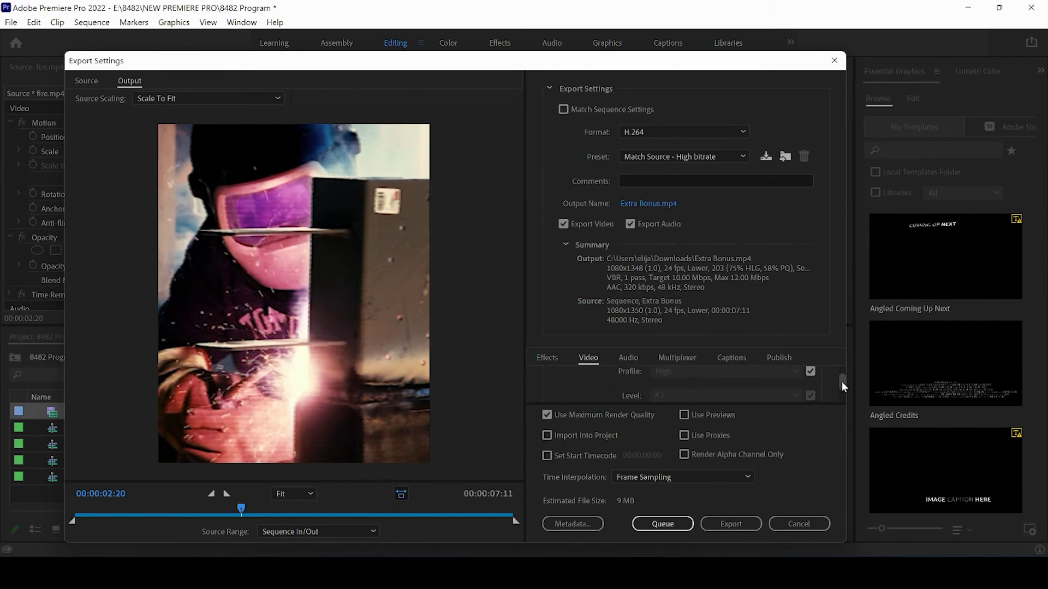
pyautogui.click(649, 161)
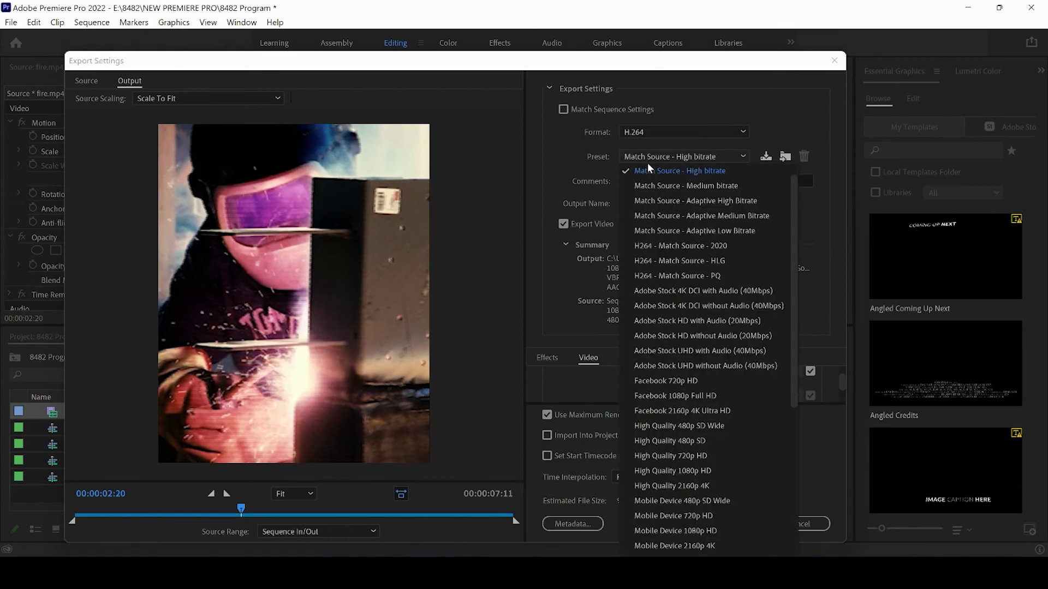
pyautogui.click(565, 150)
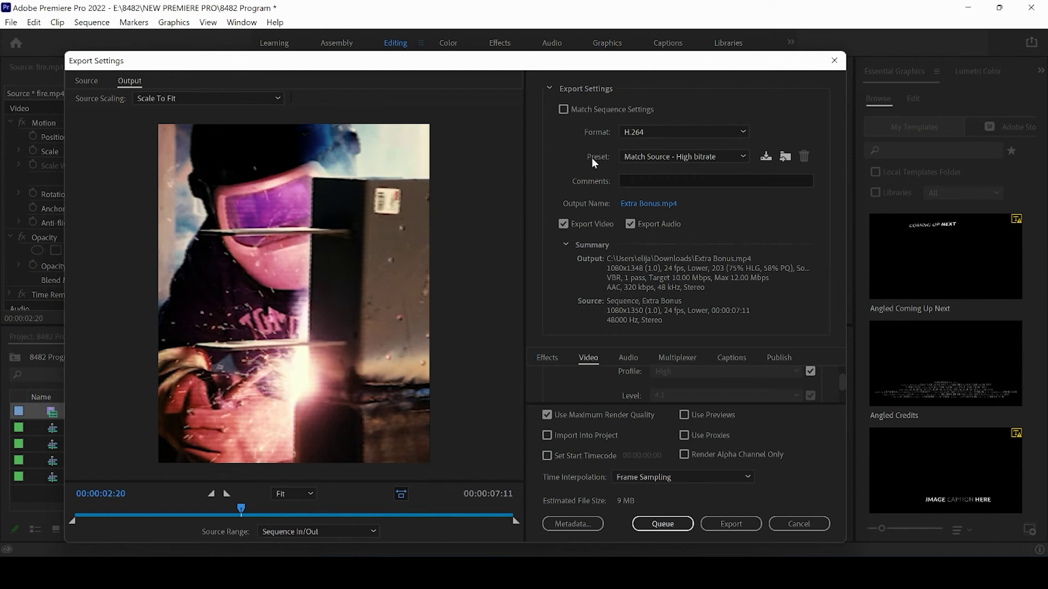
# Step: Keep H.264 format, raise the target bitrate to 15.13 Mbps, and export Extra Bonus.mp4
pyautogui.moveTo(685, 61); pyautogui.dragTo(753, 50)
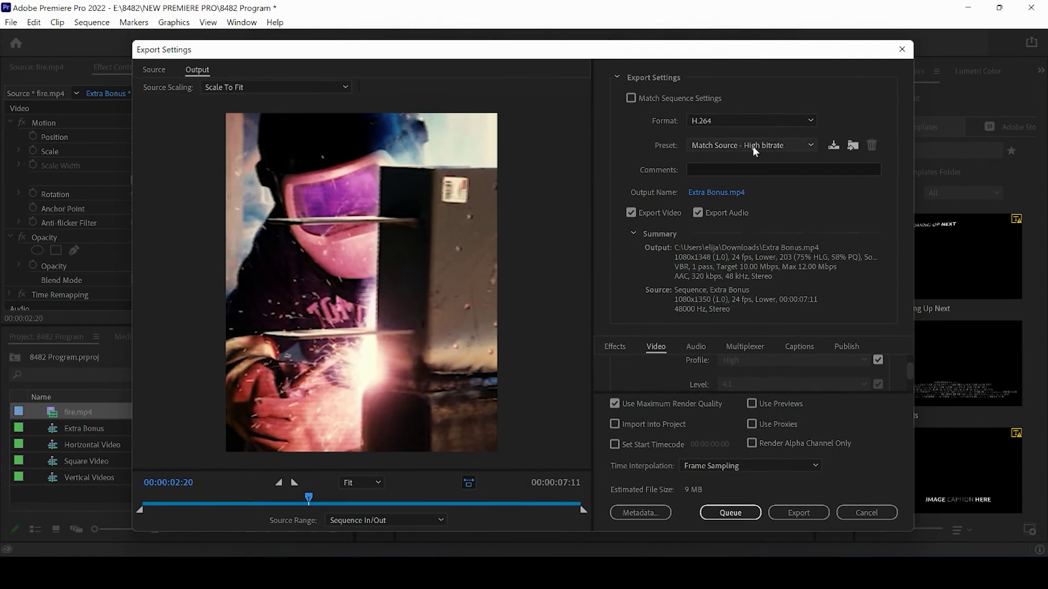
pyautogui.click(739, 120)
pyautogui.click(762, 98)
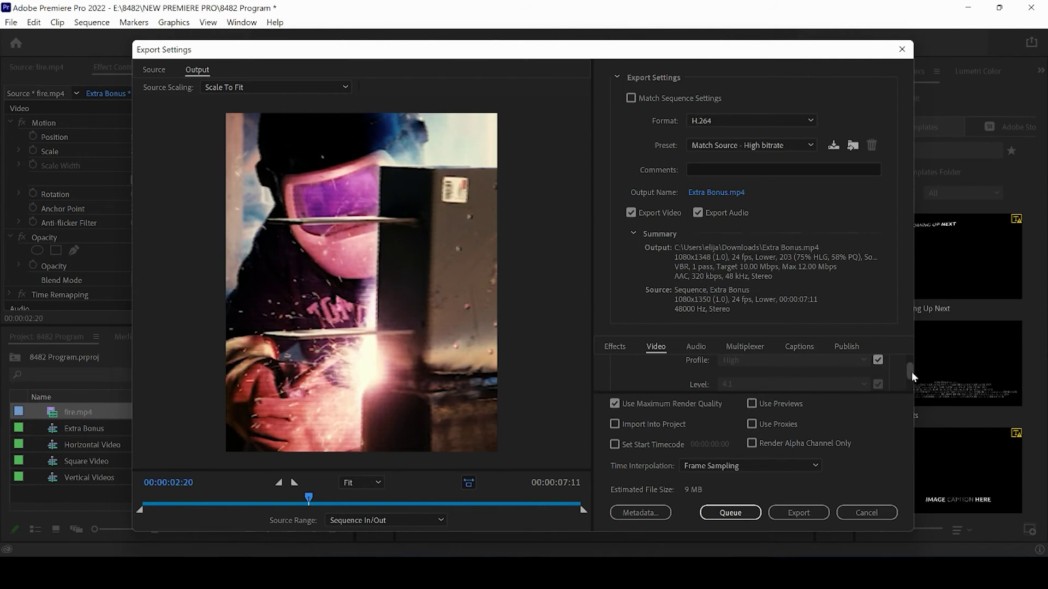
pyautogui.moveTo(911, 372); pyautogui.dragTo(909, 381)
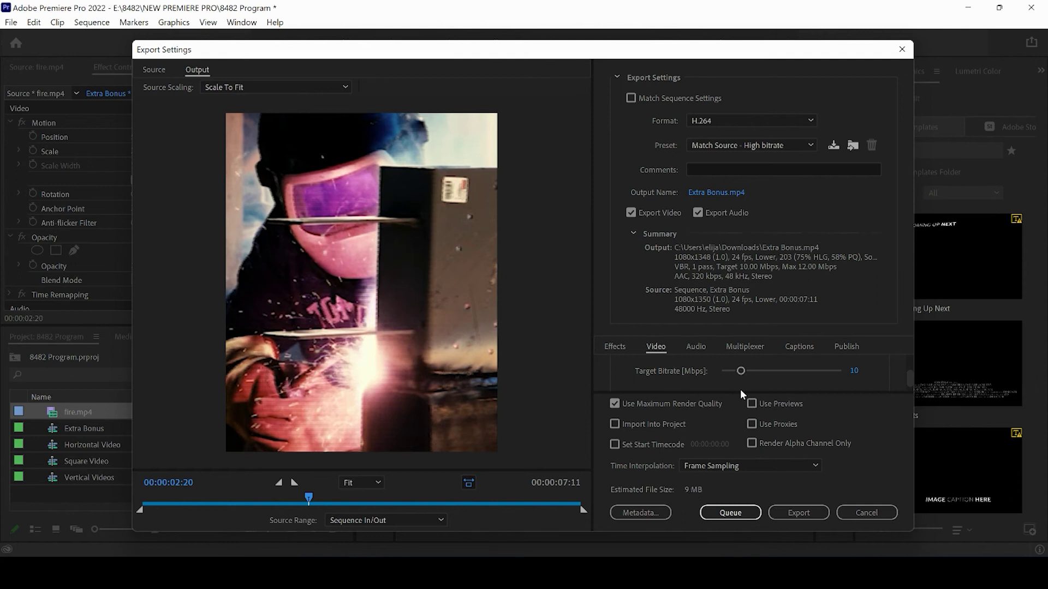
pyautogui.moveTo(743, 372); pyautogui.dragTo(753, 371)
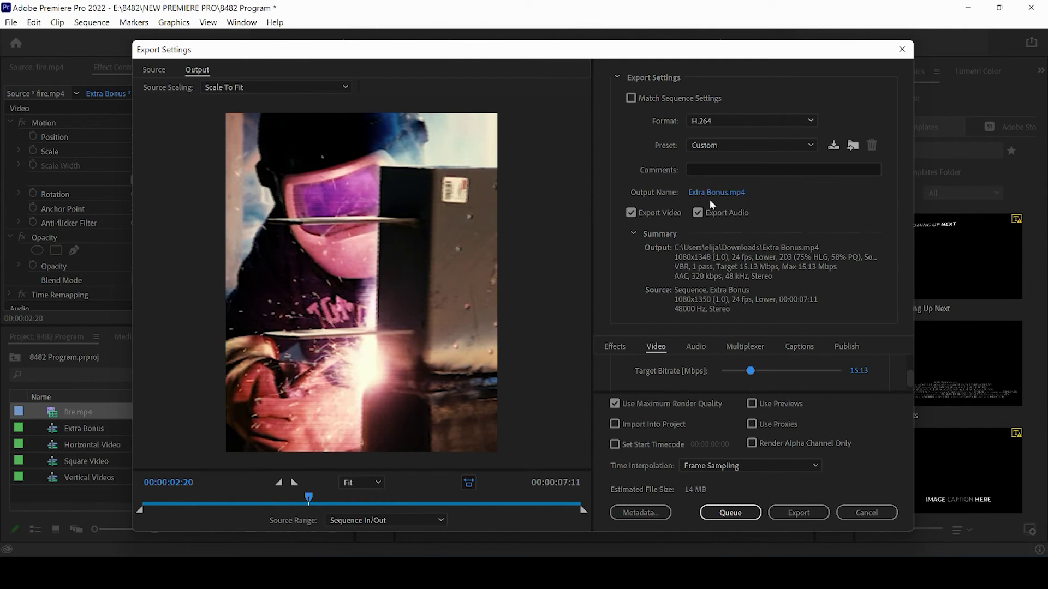
pyautogui.click(796, 517)
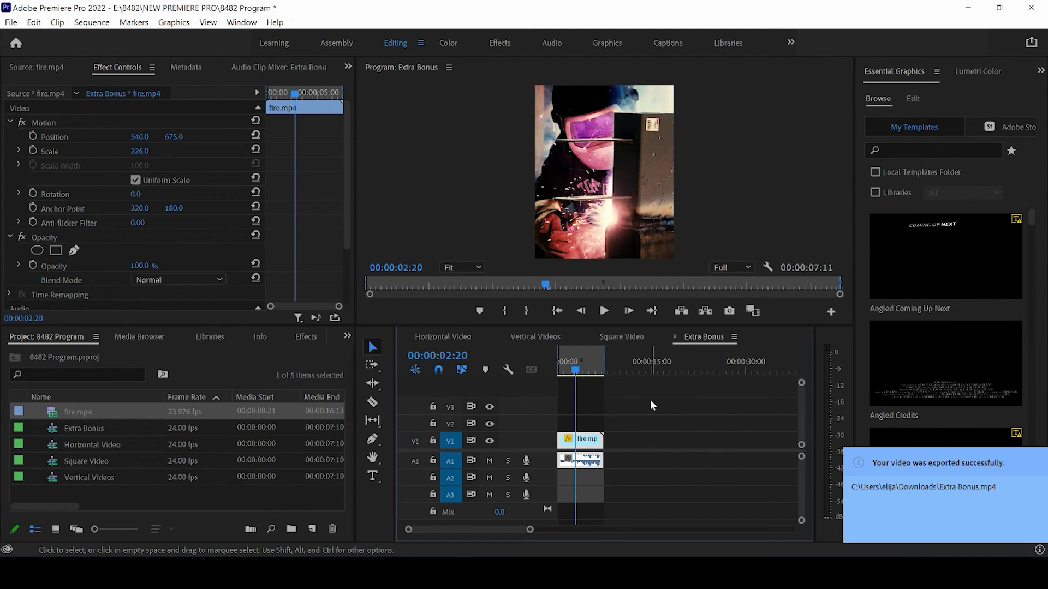
# Step: Switch to Square Video and mark the clip's full span as the In/Out range
pyautogui.click(624, 337)
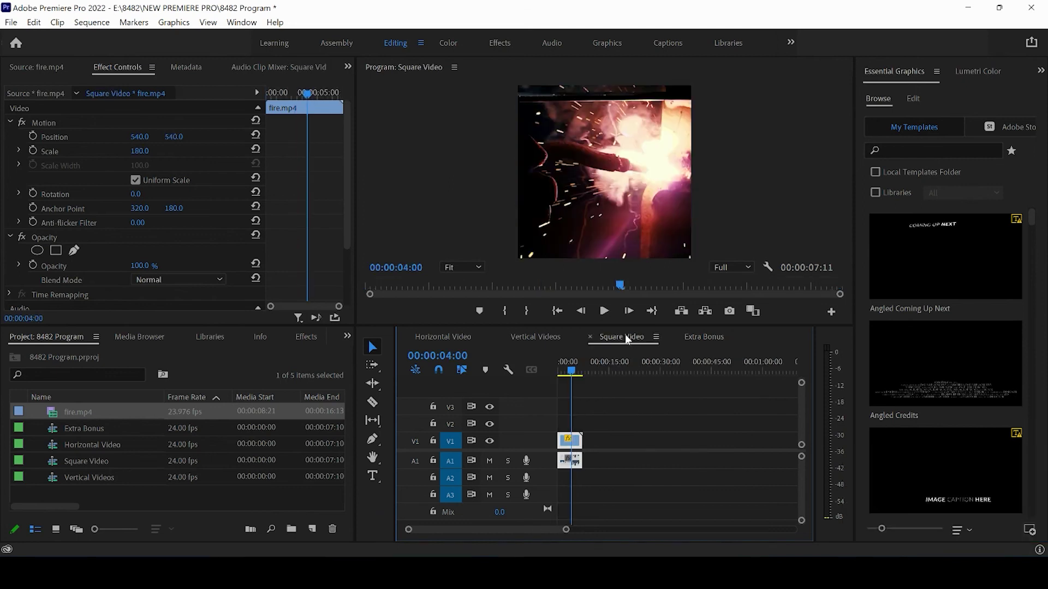
pyautogui.press('x')
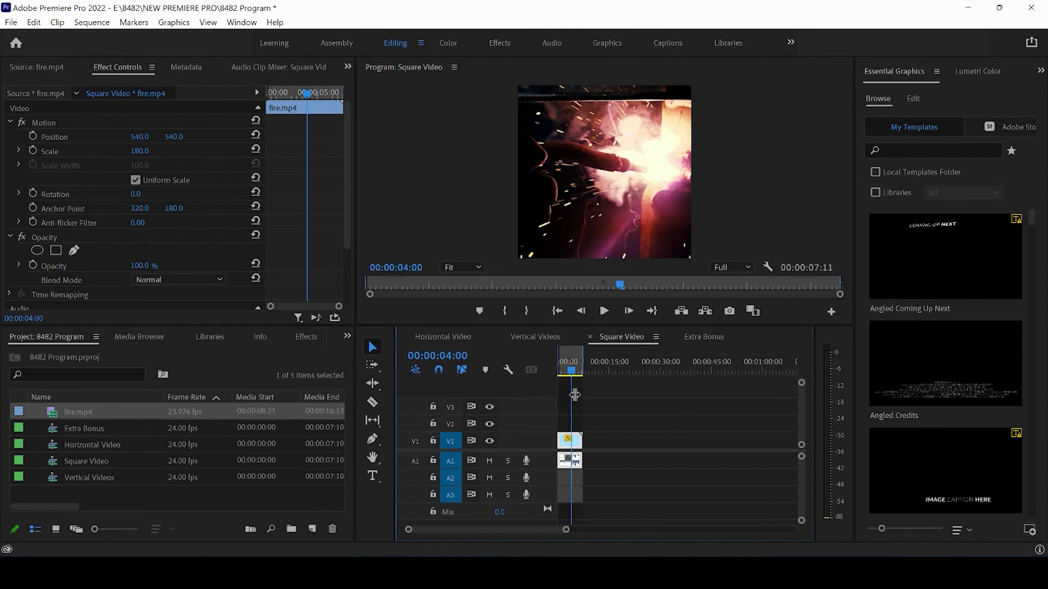
pyautogui.moveTo(567, 532); pyautogui.dragTo(483, 532)
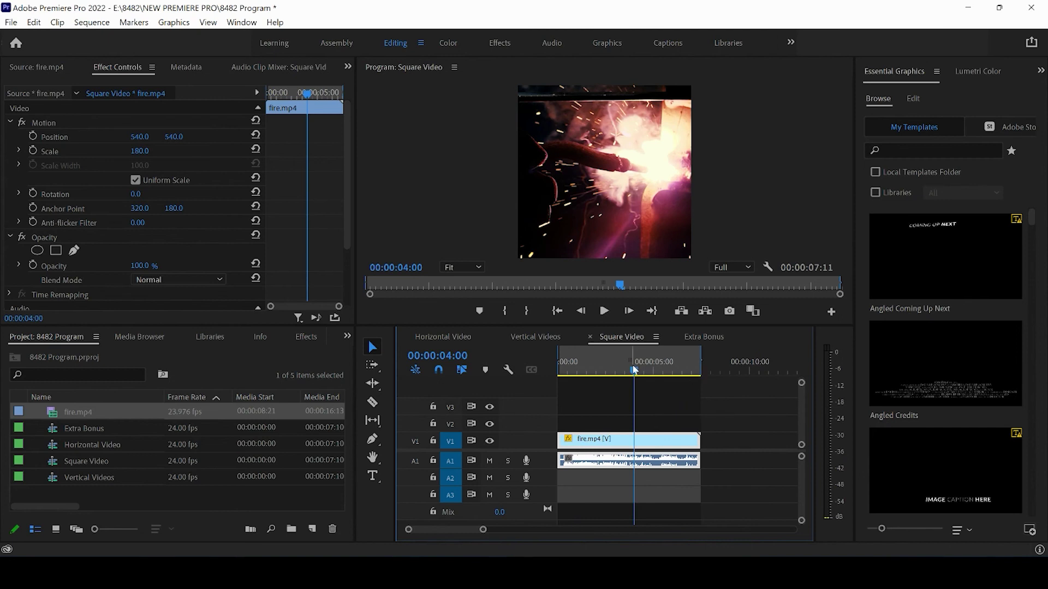
# Step: Open Square Video's export settings, lower the target bitrate to 7.86 Mbps, then cancel
pyautogui.click(13, 23)
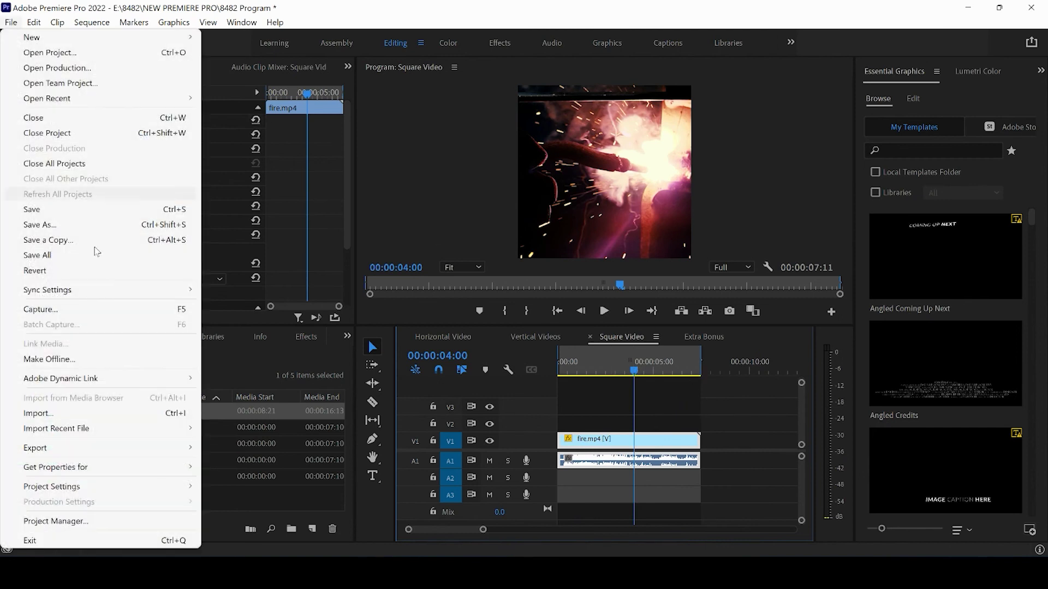
pyautogui.moveTo(135, 449)
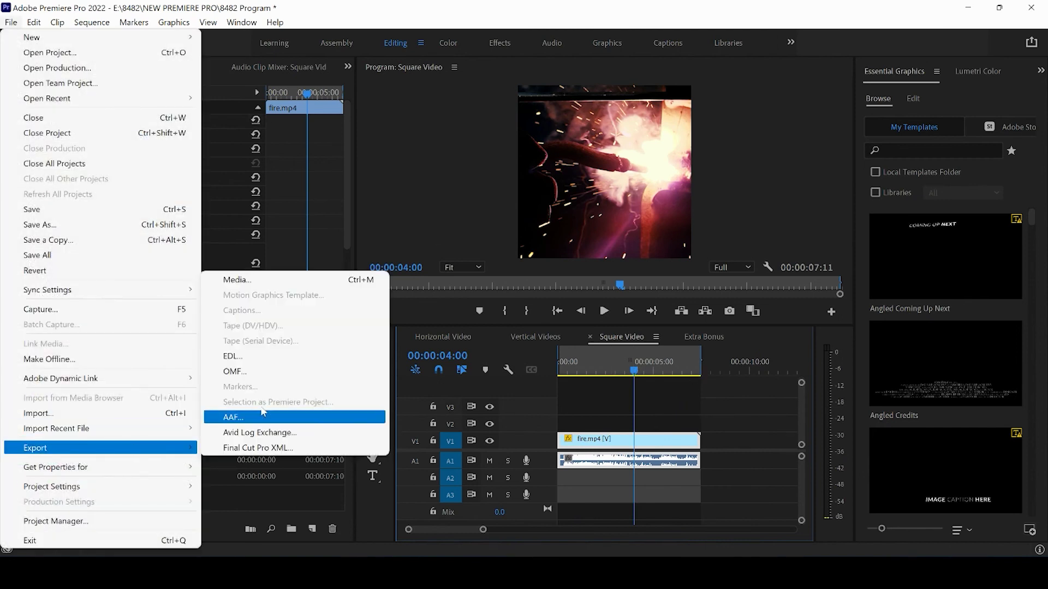
pyautogui.click(260, 280)
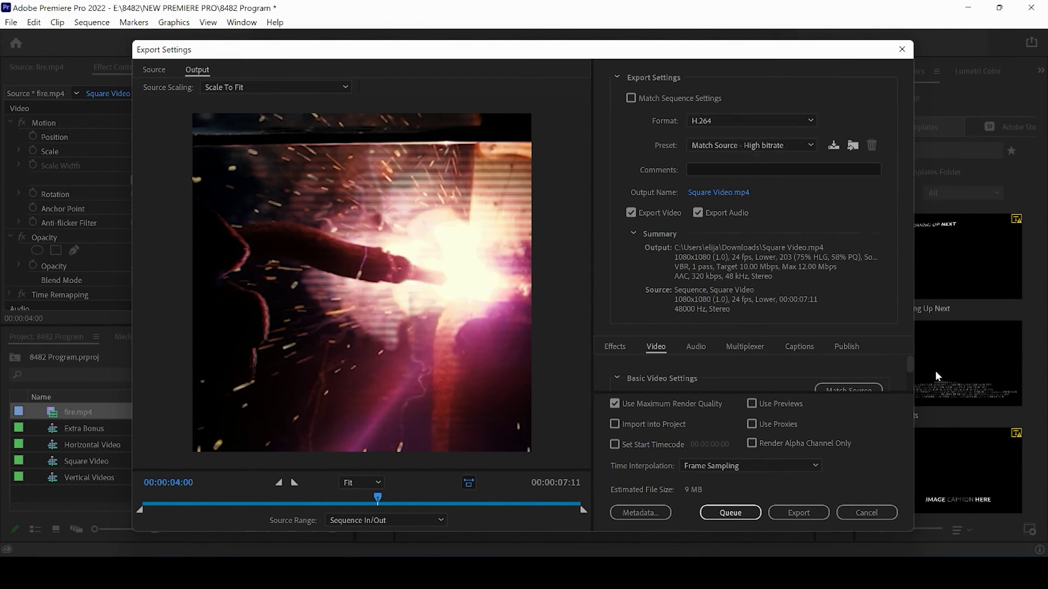
pyautogui.moveTo(909, 365); pyautogui.dragTo(908, 379)
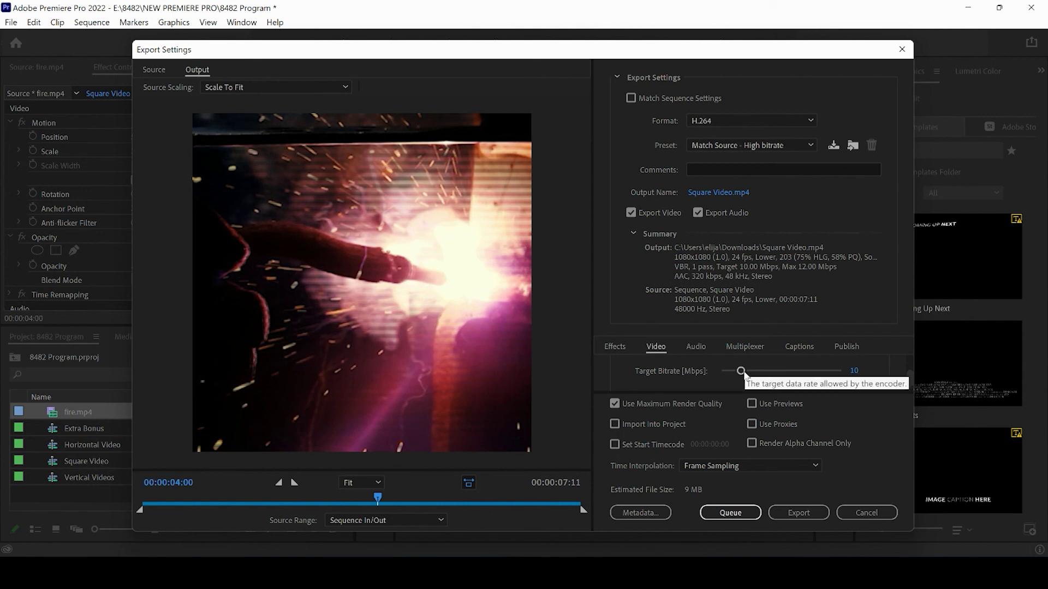
pyautogui.moveTo(741, 371)
pyautogui.mouseDown()
pyautogui.moveTo(762, 371)
pyautogui.moveTo(737, 374)
pyautogui.mouseUp()
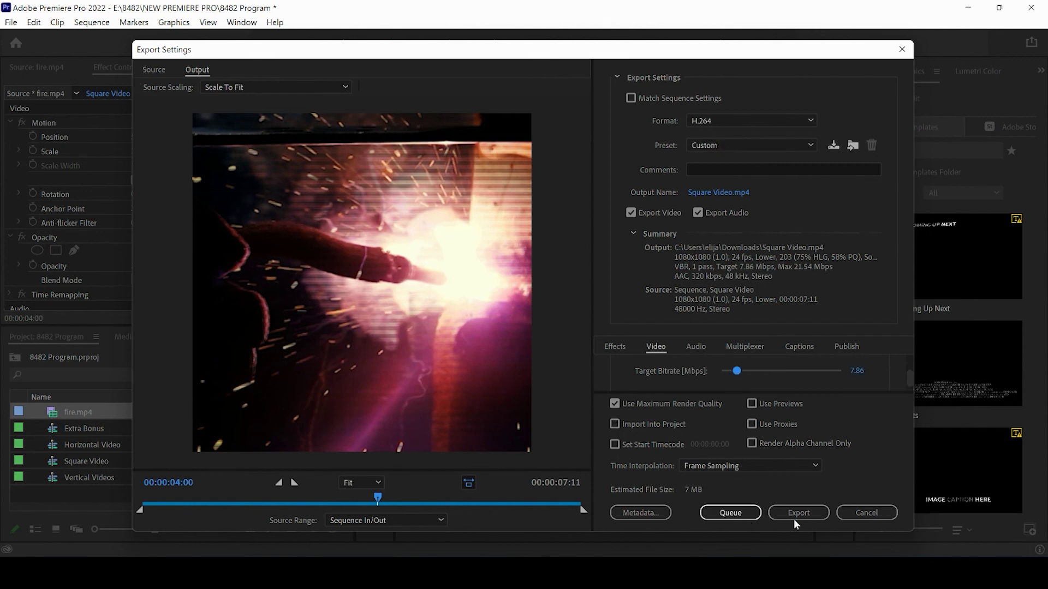
pyautogui.click(856, 512)
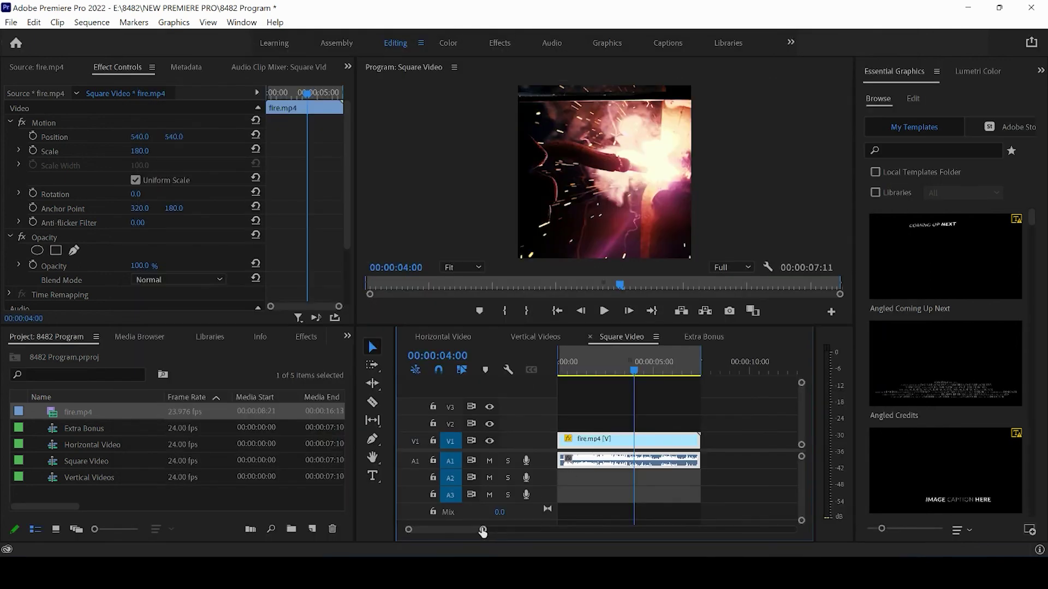
# Step: Mark the whole Vertical Videos clip as In/Out and park the playhead at 00:00:01:20
pyautogui.click(535, 337)
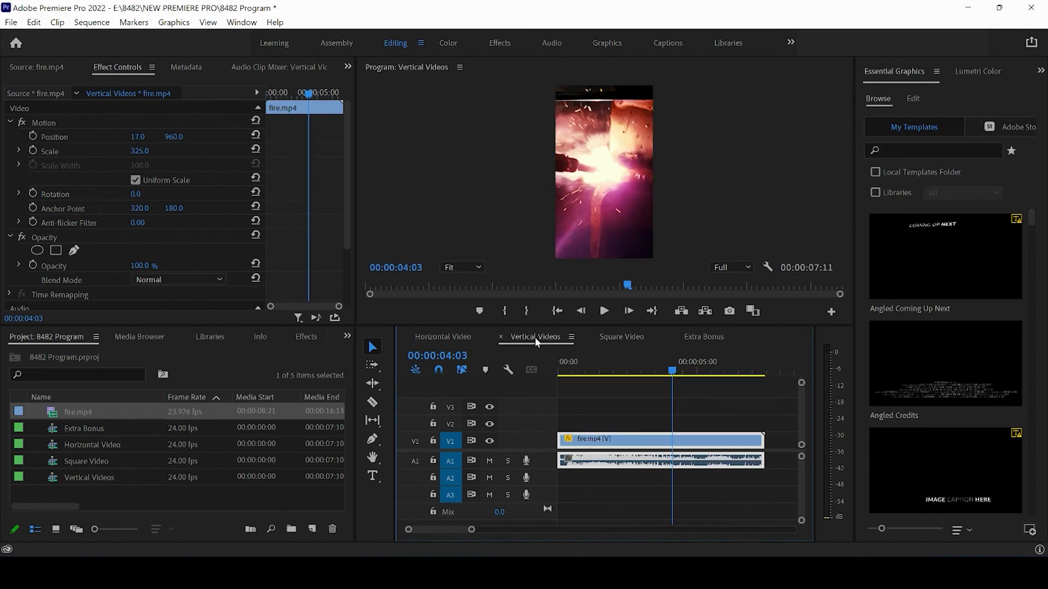
pyautogui.doubleClick(635, 375)
pyautogui.moveTo(634, 376); pyautogui.dragTo(609, 371)
# Step: Review Vertical Videos' H.264 1080×1920, 10 Mbps export settings, then cancel without exporting
pyautogui.click(10, 22)
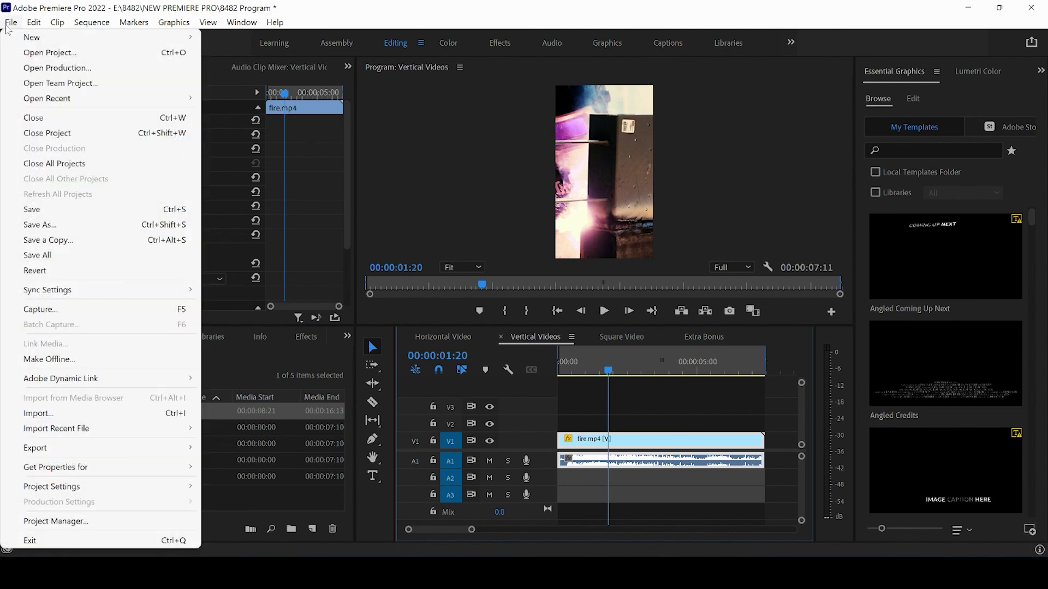
pyautogui.moveTo(134, 449)
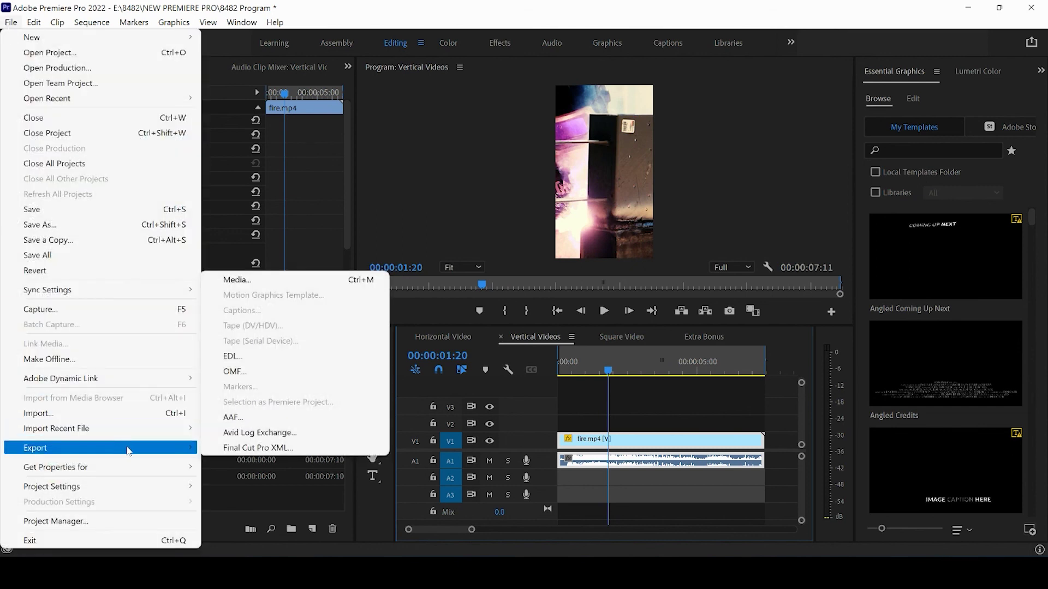
pyautogui.click(239, 280)
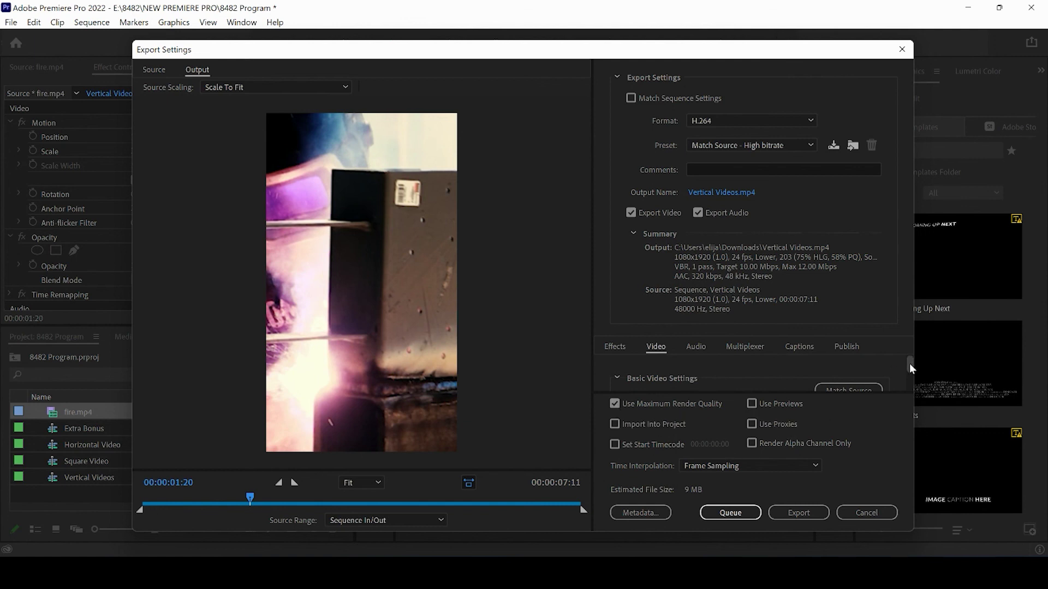
pyautogui.click(866, 512)
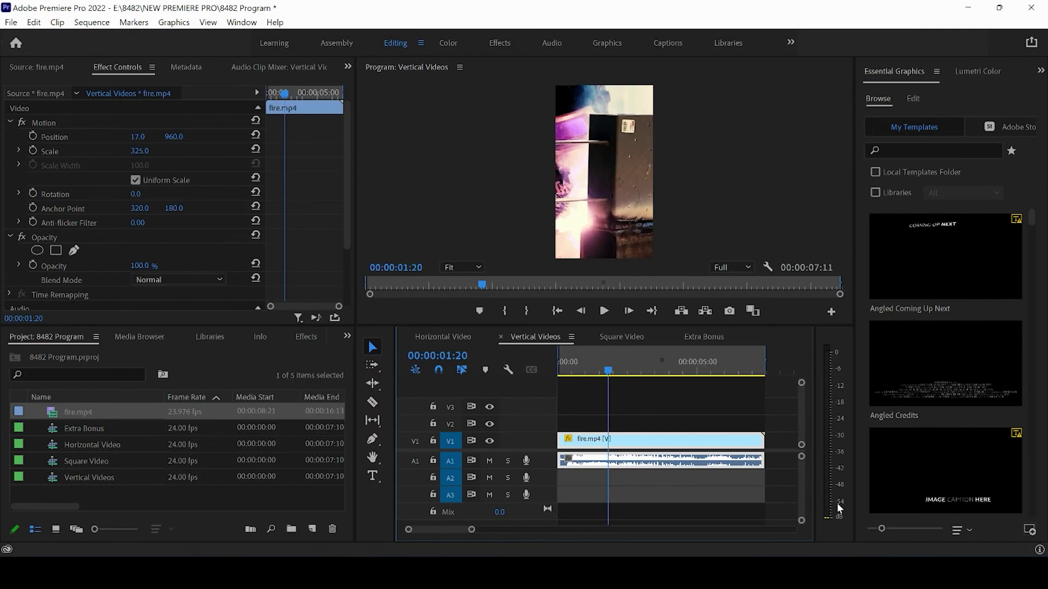
# Step: Switch to Horizontal Video, zoom the timeline, and place the playhead at 00:00:02:04
pyautogui.click(458, 342)
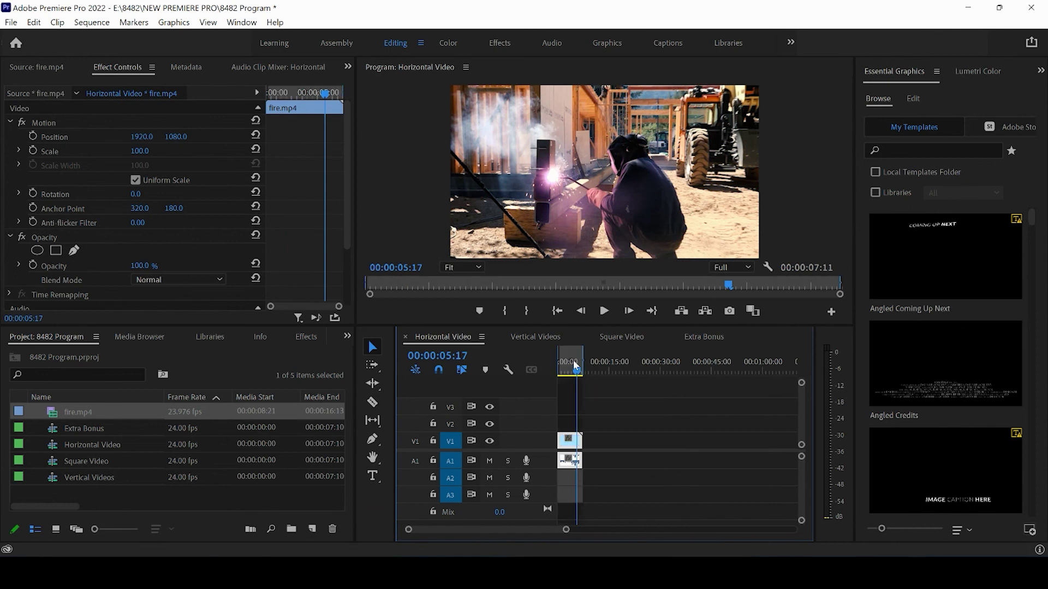
pyautogui.moveTo(566, 530); pyautogui.dragTo(532, 538)
pyautogui.click(587, 366)
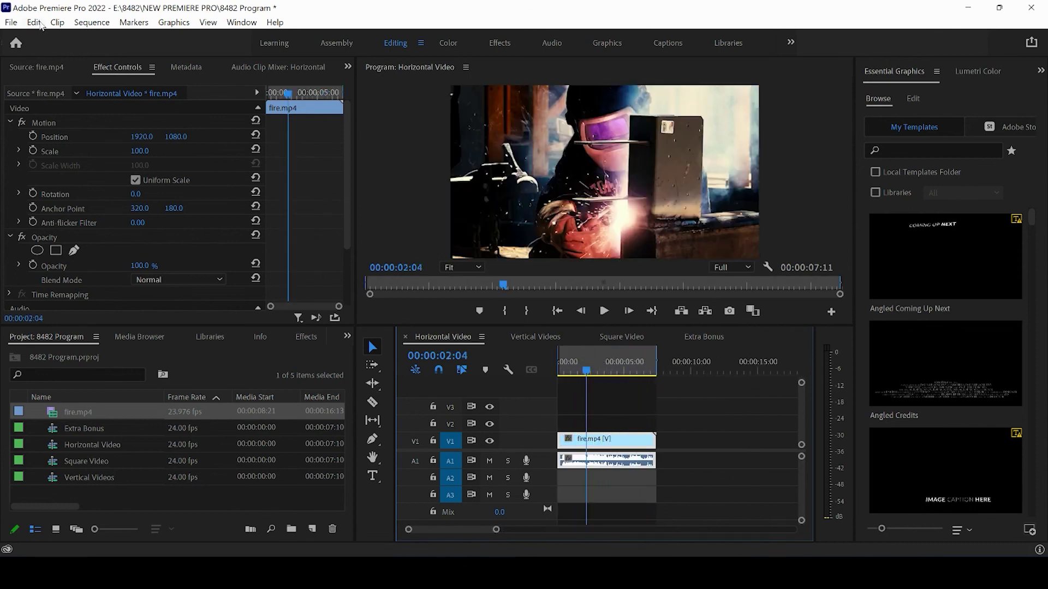
# Step: Review Horizontal Video's H.264 3840×2160, 24 fps, 10 Mbps export settings, then cancel
pyautogui.click(11, 23)
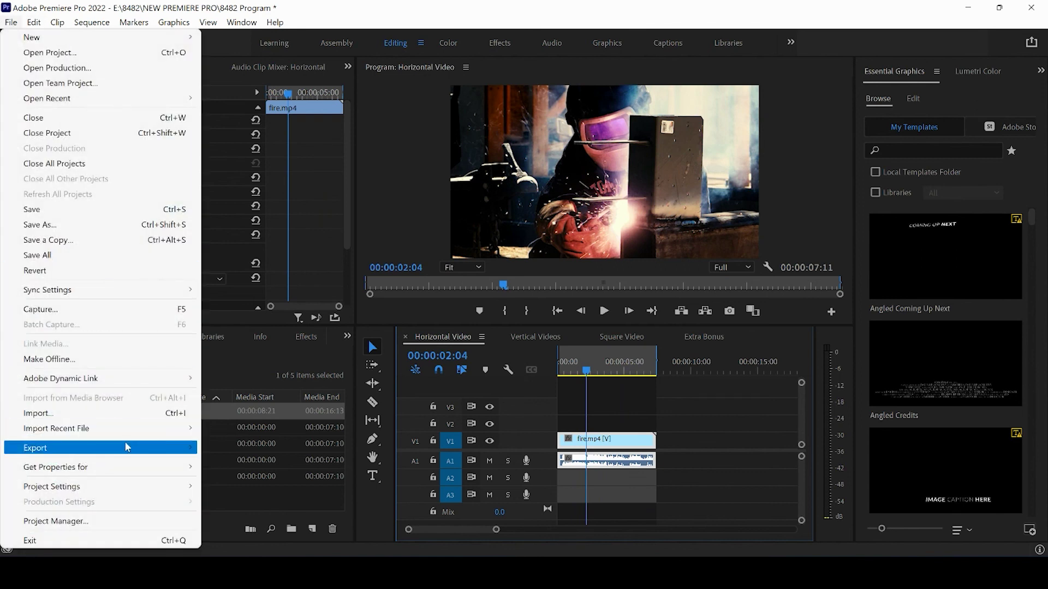
pyautogui.moveTo(130, 447)
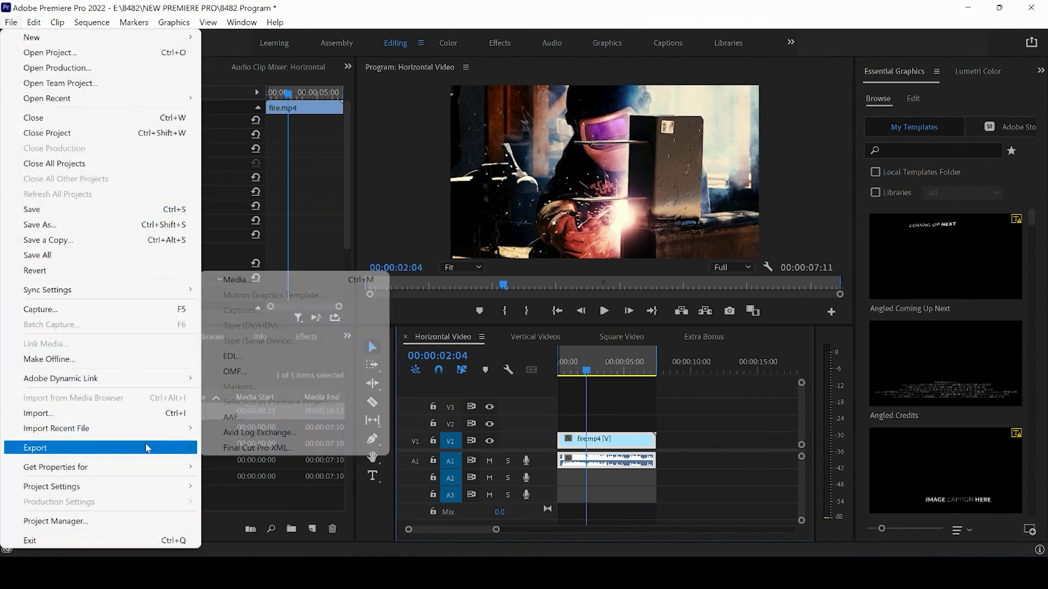
pyautogui.click(237, 279)
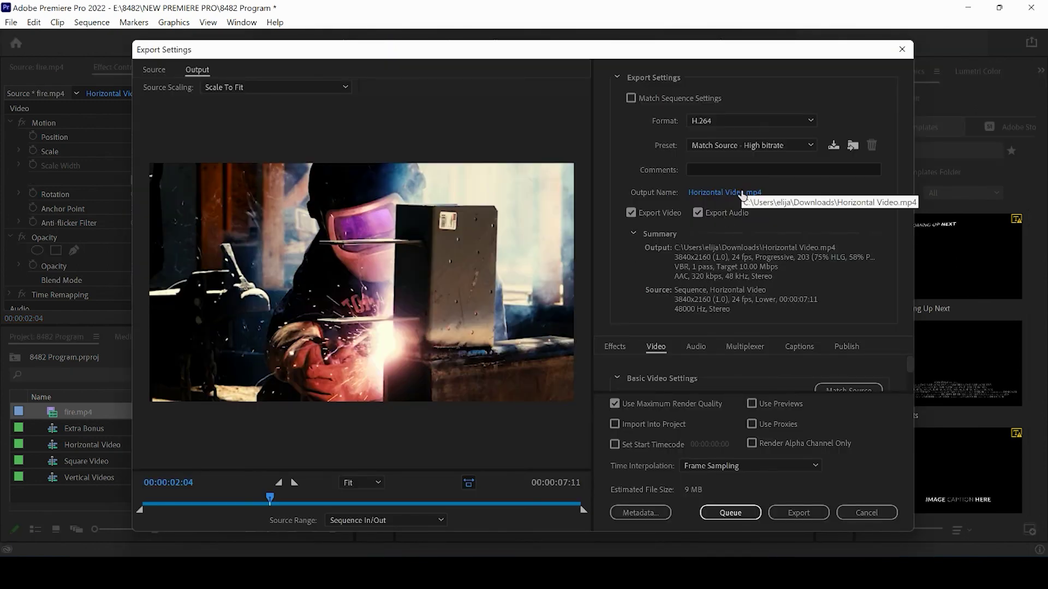
pyautogui.click(875, 513)
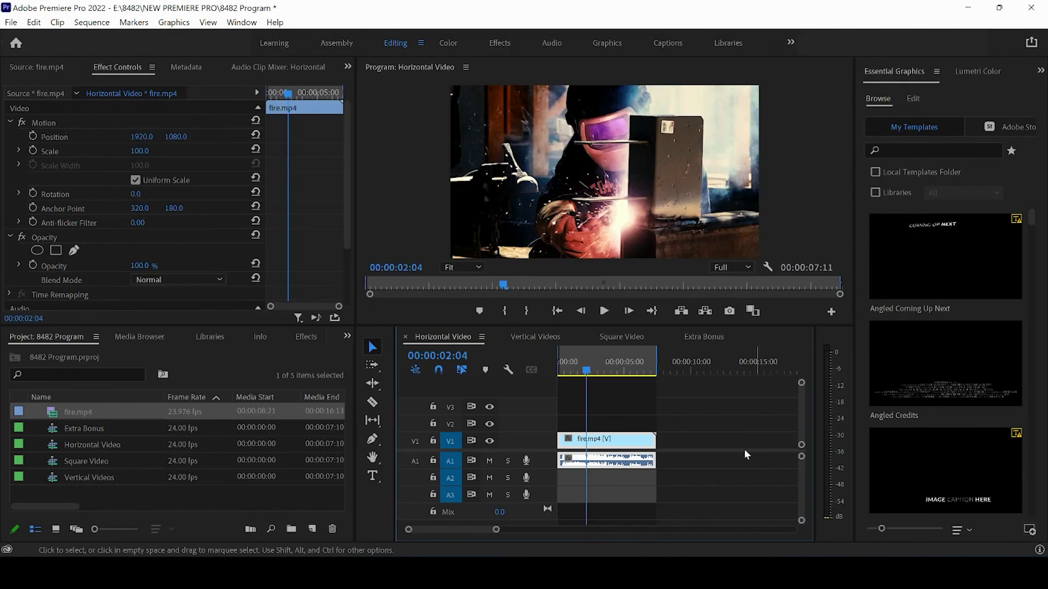
# Step: View Vertical Videos, then Square Video with the playhead at 00:00:02:07
pyautogui.moveTo(496, 529); pyautogui.dragTo(586, 530)
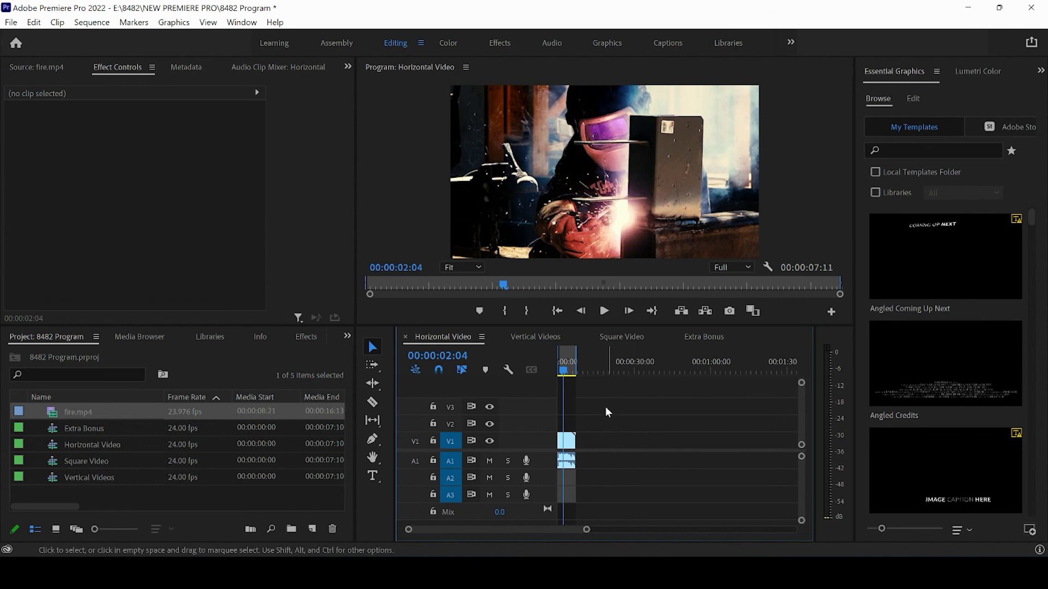
pyautogui.click(537, 336)
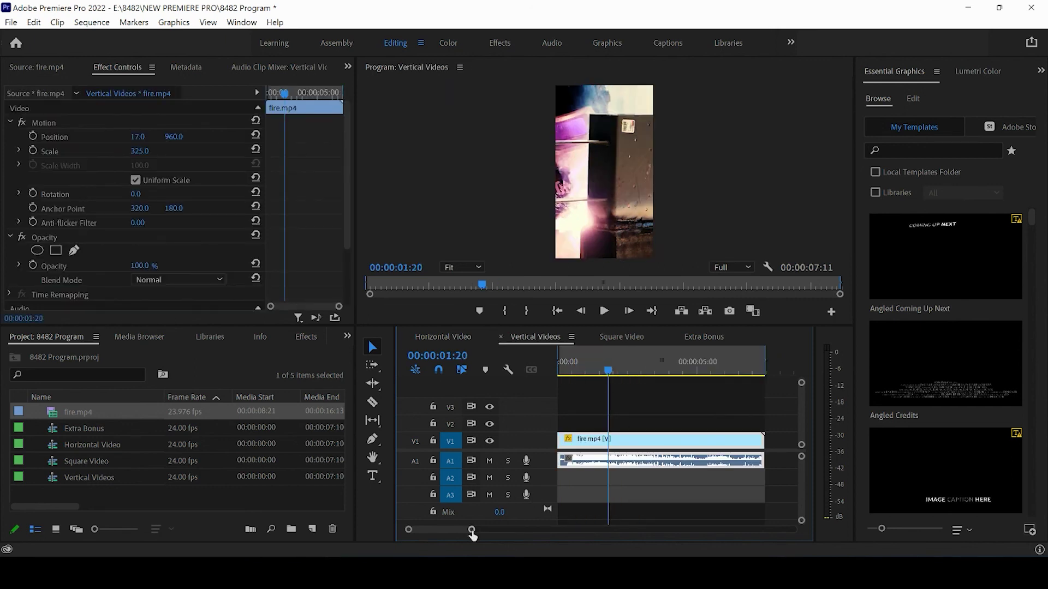
pyautogui.moveTo(473, 536); pyautogui.dragTo(508, 534)
pyautogui.click(622, 335)
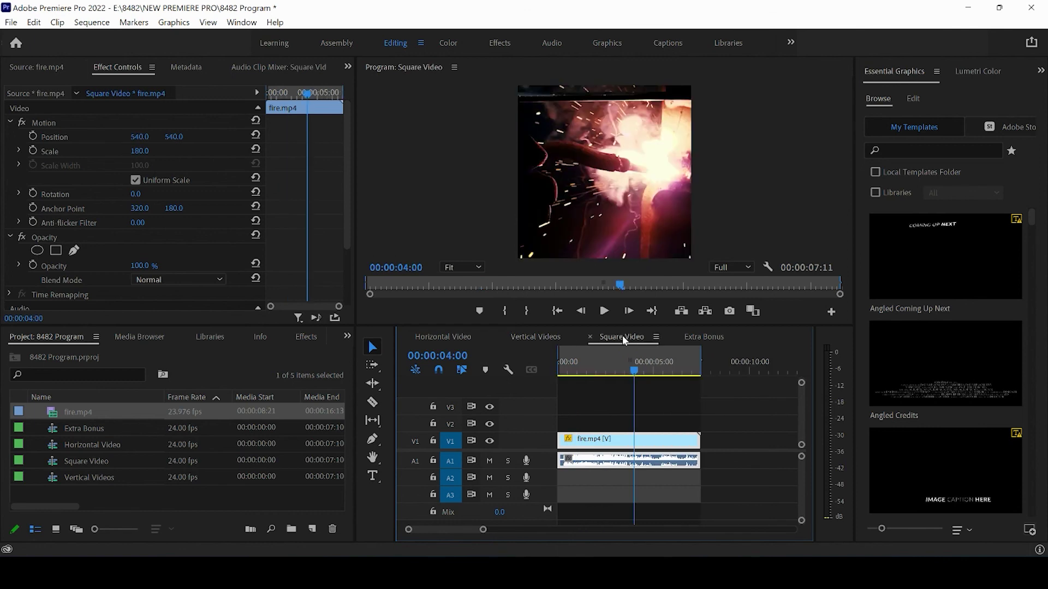
pyautogui.click(601, 369)
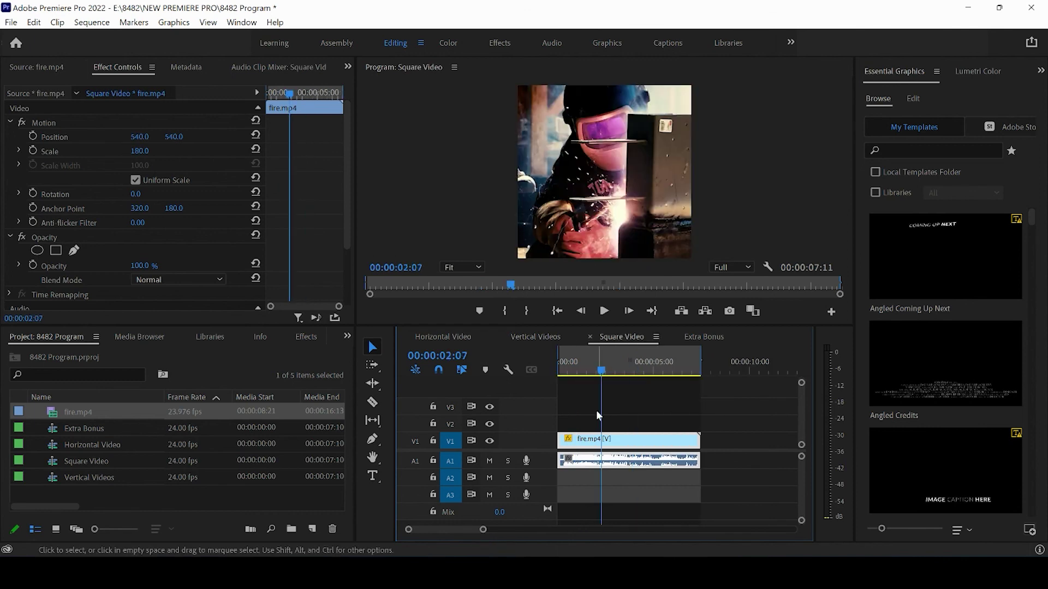
# Step: Open Extra Bonus, preview its clip frames, and leave the playhead at 00:00:01:19
pyautogui.click(713, 336)
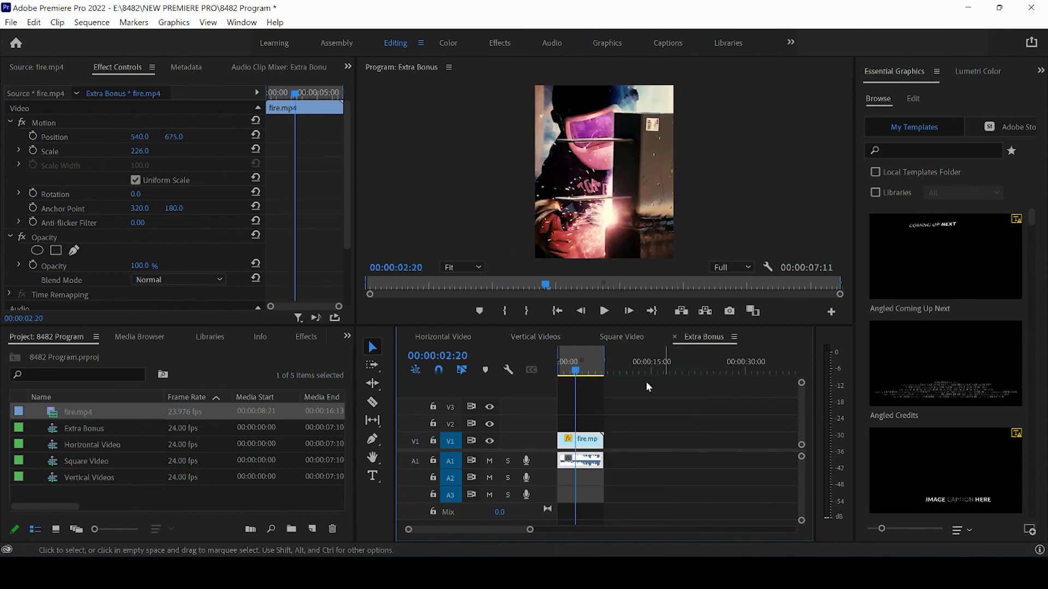
pyautogui.moveTo(582, 371); pyautogui.dragTo(579, 372)
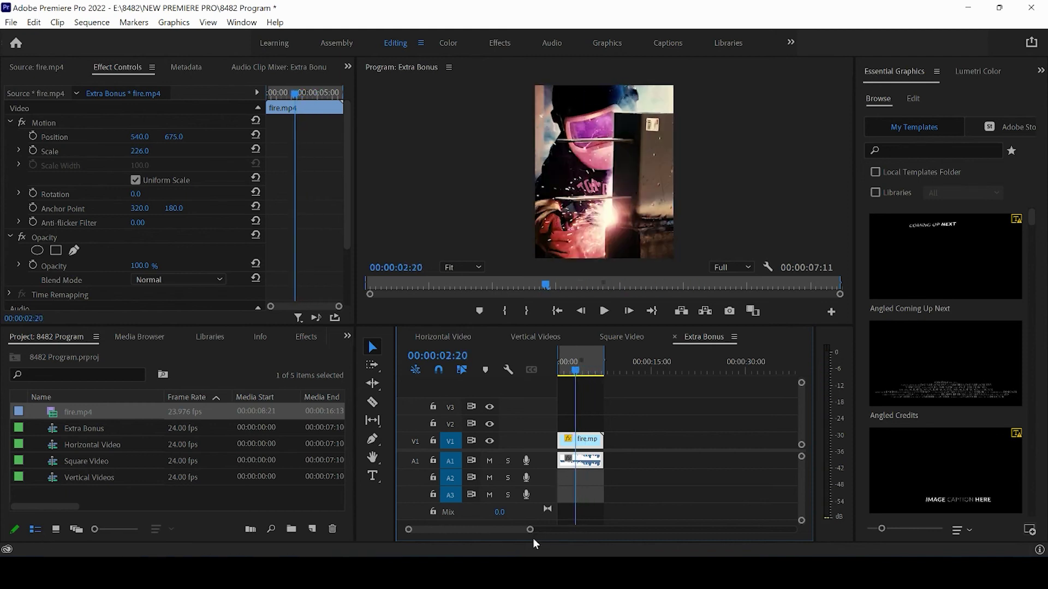
pyautogui.moveTo(530, 530)
pyautogui.mouseDown()
pyautogui.moveTo(571, 538)
pyautogui.moveTo(528, 542)
pyautogui.moveTo(538, 543)
pyautogui.mouseUp()
pyautogui.click(581, 370)
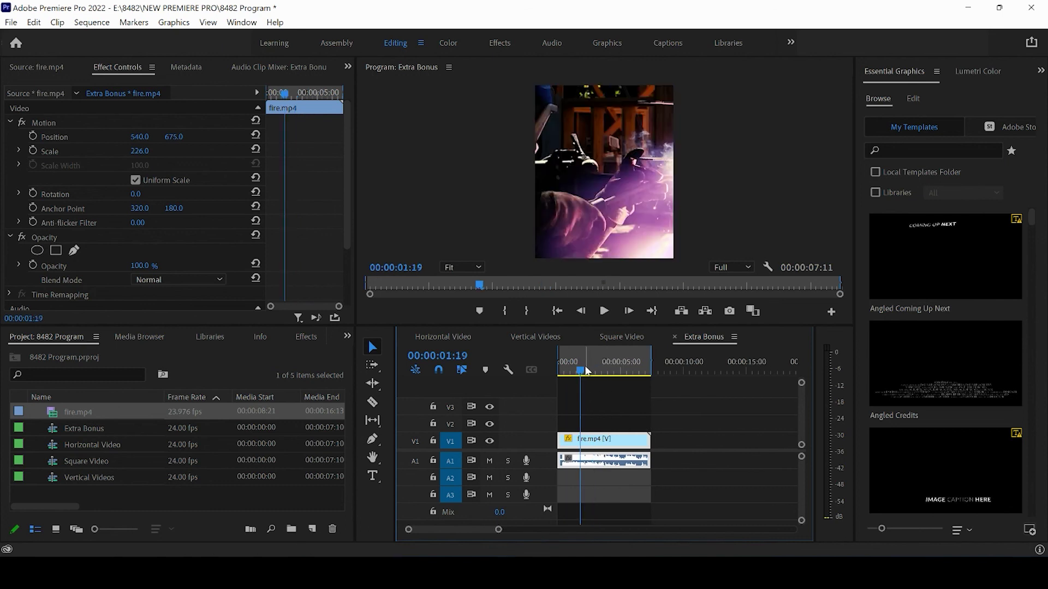